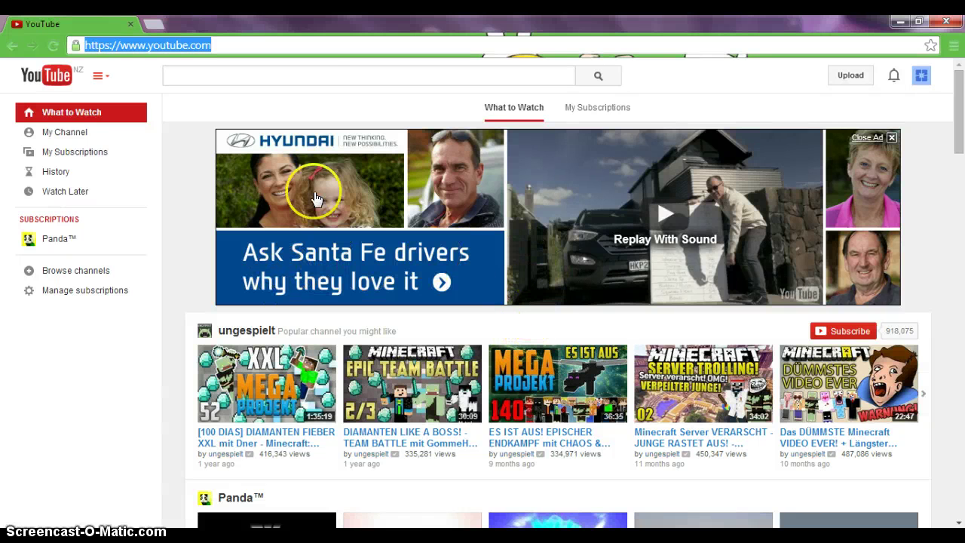
Go to your channel and show its uploaded videos
{"action": "left_click", "coordinate": [76, 132]}
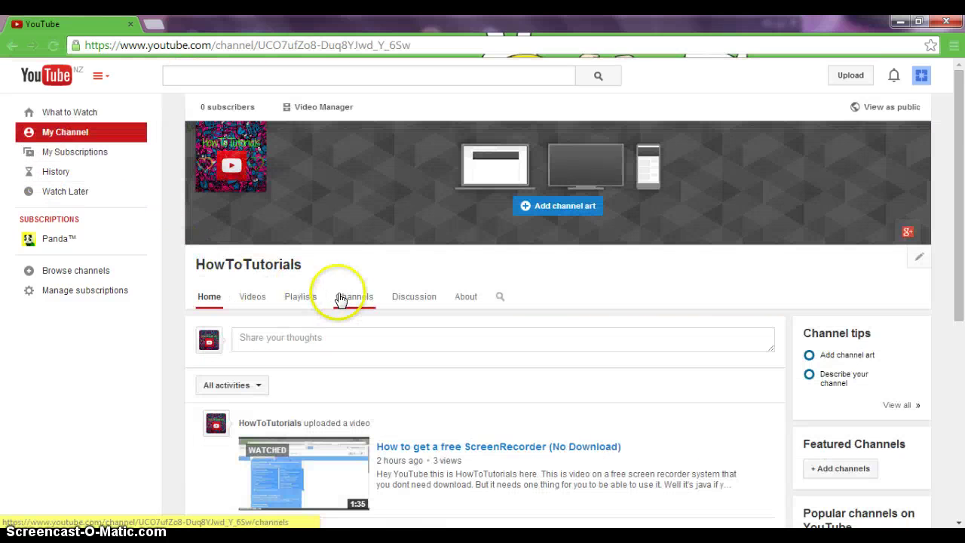
{"action": "left_click", "coordinate": [253, 302]}
{"action": "scroll", "coordinate": [317, 279], "scroll_direction": "down", "scroll_amount": 2}
{"action": "scroll", "coordinate": [323, 276], "scroll_direction": "up", "scroll_amount": 2}
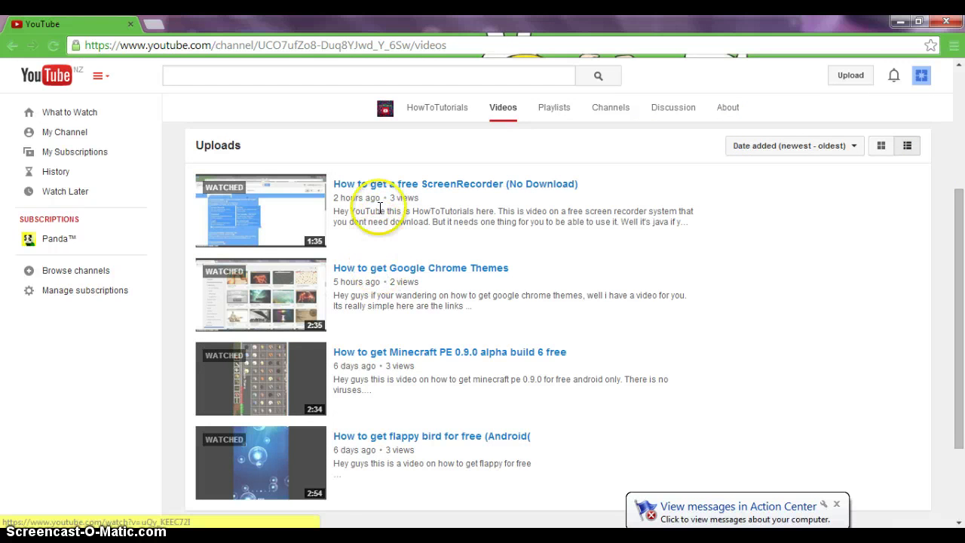
Open and pause the ScreenRecorder video, then go to Video Manager
{"action": "left_click", "coordinate": [377, 184]}
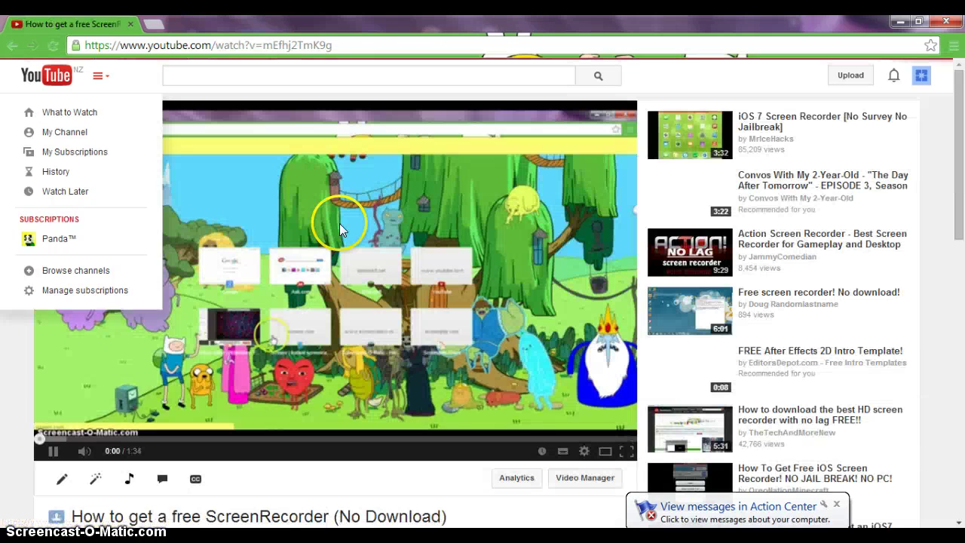
{"action": "left_click", "coordinate": [339, 223]}
{"action": "scroll", "coordinate": [341, 223], "scroll_direction": "down", "scroll_amount": 5}
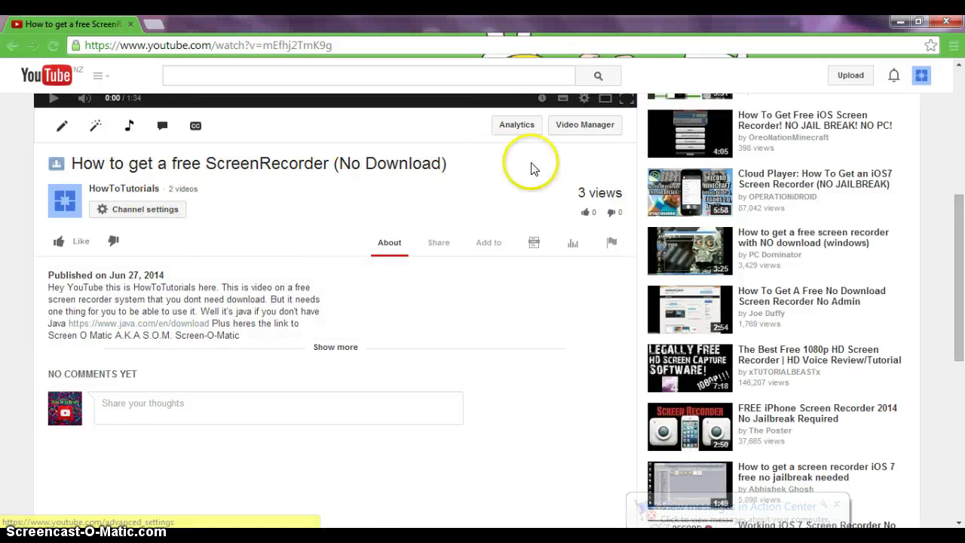
{"action": "left_click", "coordinate": [586, 125]}
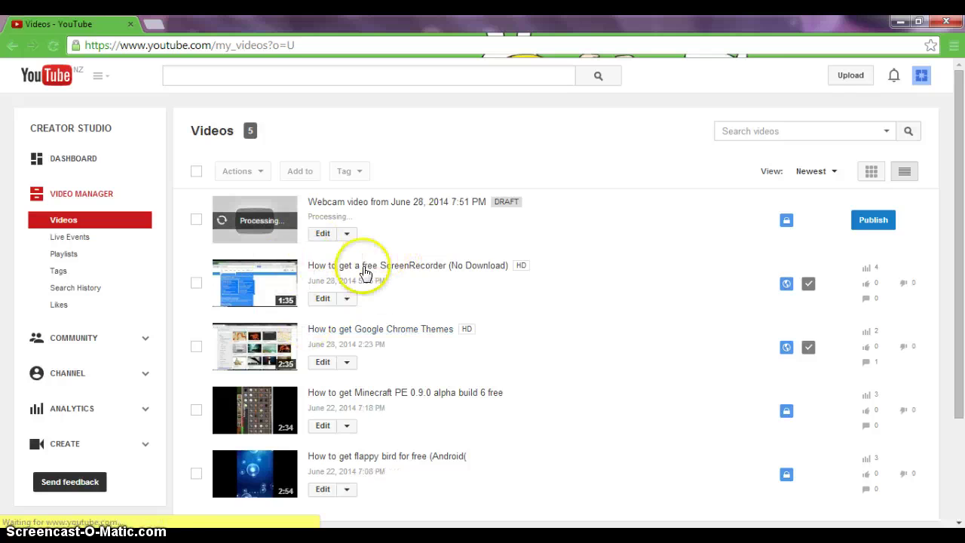
Scroll through the Video Manager's list of videos
{"action": "scroll", "coordinate": [365, 272], "scroll_direction": "down", "scroll_amount": 5}
{"action": "scroll", "coordinate": [450, 282], "scroll_direction": "up", "scroll_amount": 5}
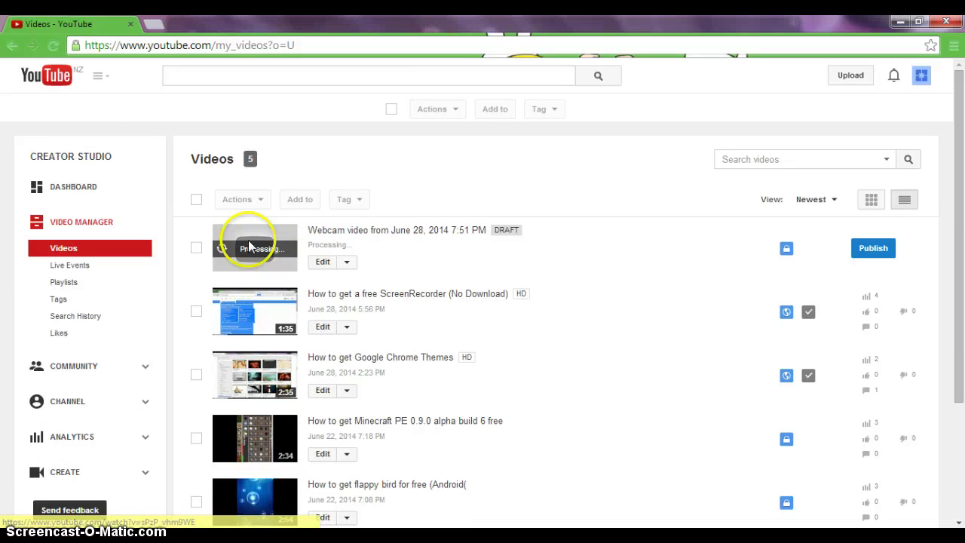
{"action": "scroll", "coordinate": [159, 343], "scroll_direction": "down", "scroll_amount": 3}
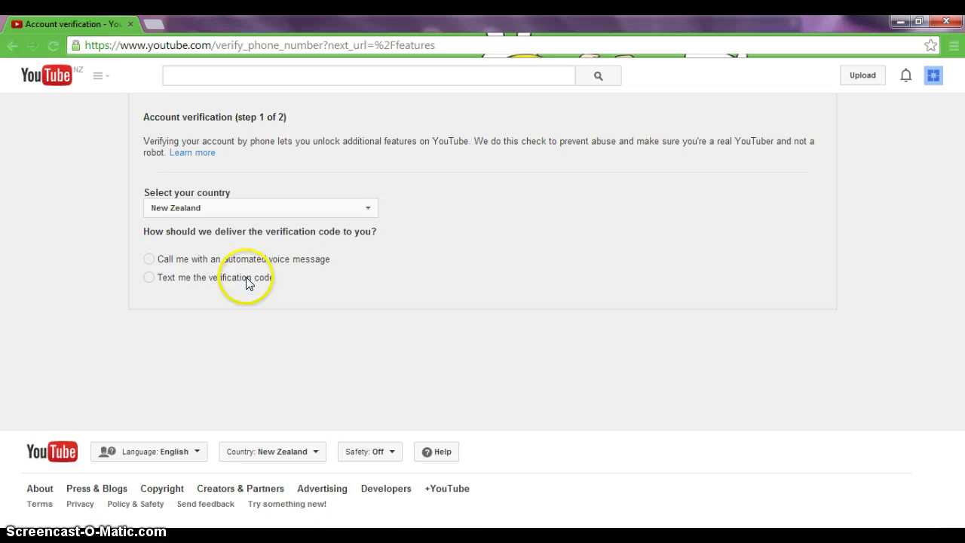
Choose to receive the verification code by text message and start entering the phone number
{"action": "left_click", "coordinate": [243, 280]}
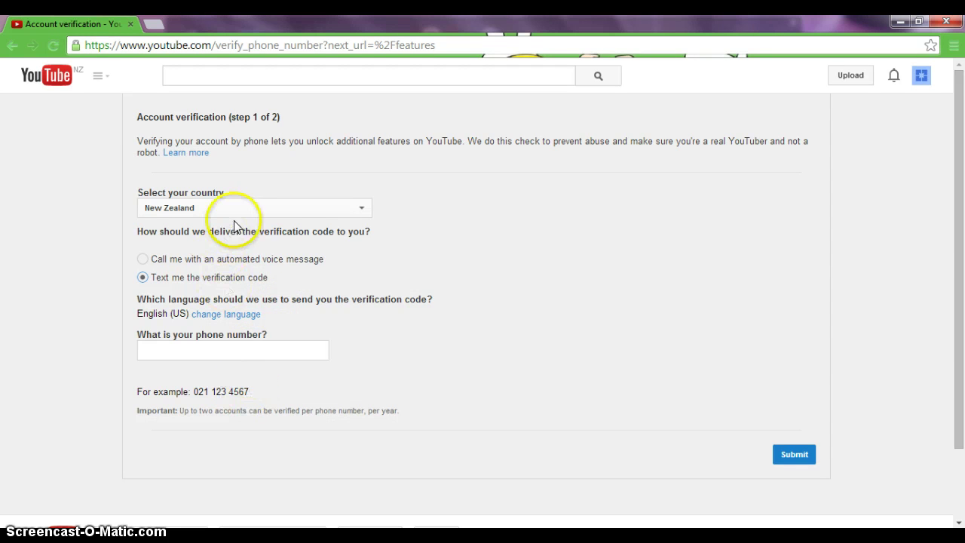
{"action": "left_click", "coordinate": [266, 355]}
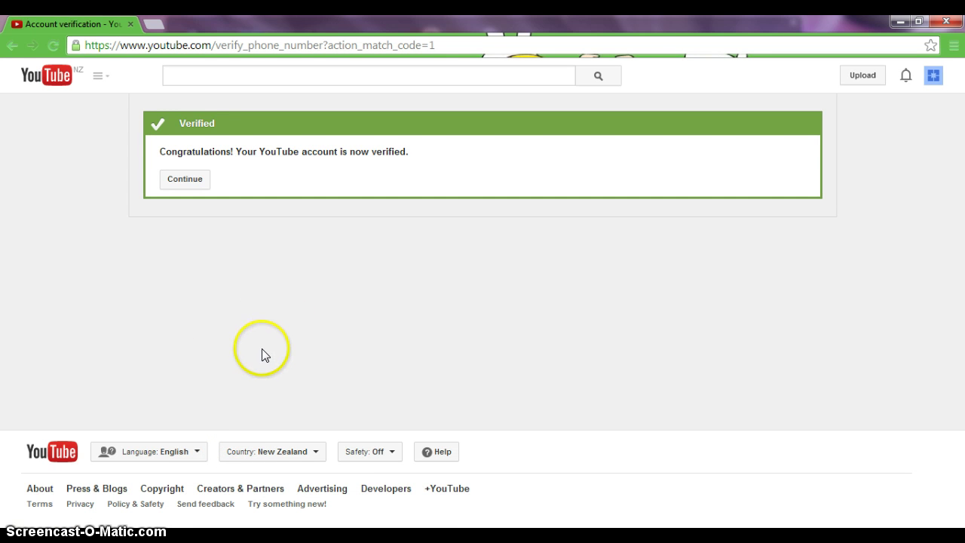
Continue to the features page, visit the Minecraft PE 0.9.0 video, then return to Video Manager
{"action": "left_click", "coordinate": [188, 189]}
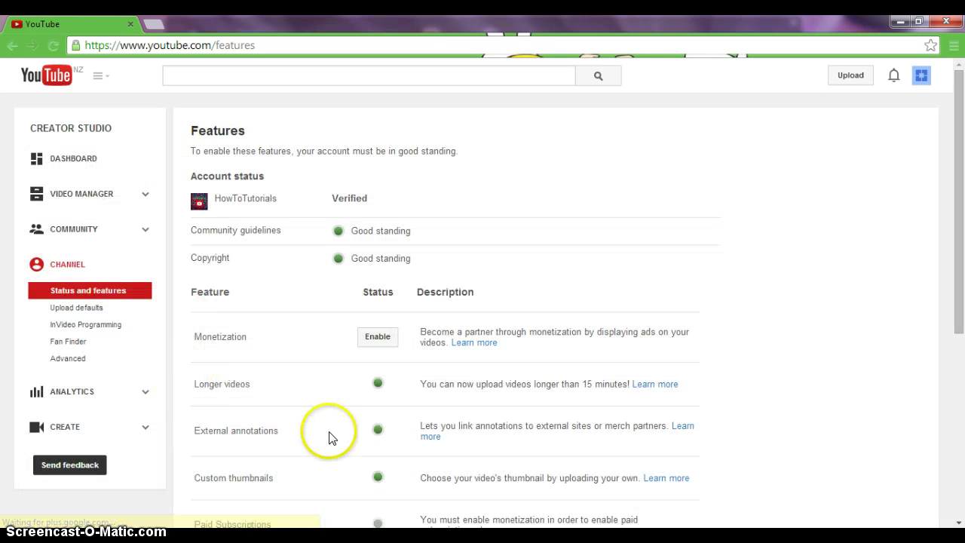
{"action": "left_click", "coordinate": [134, 194]}
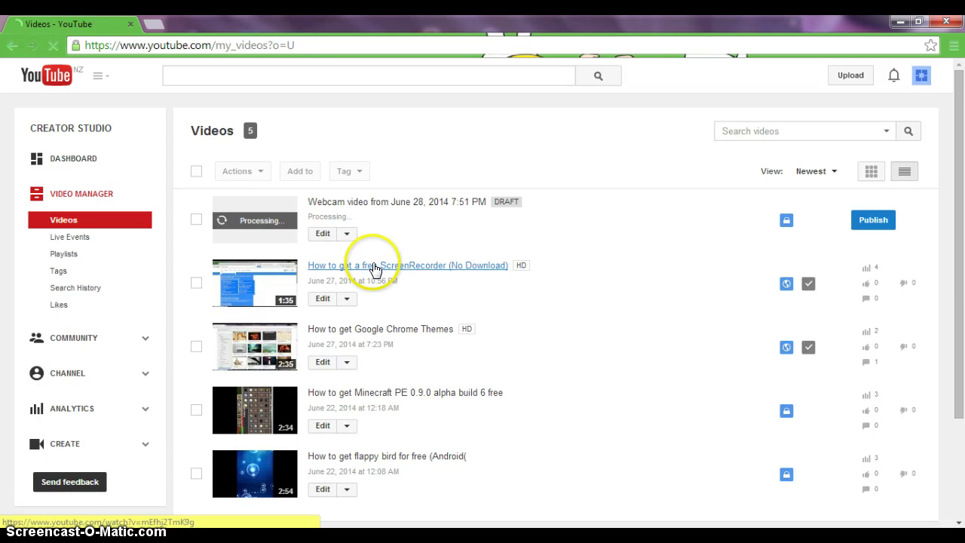
{"action": "scroll", "coordinate": [339, 294], "scroll_direction": "down", "scroll_amount": 3}
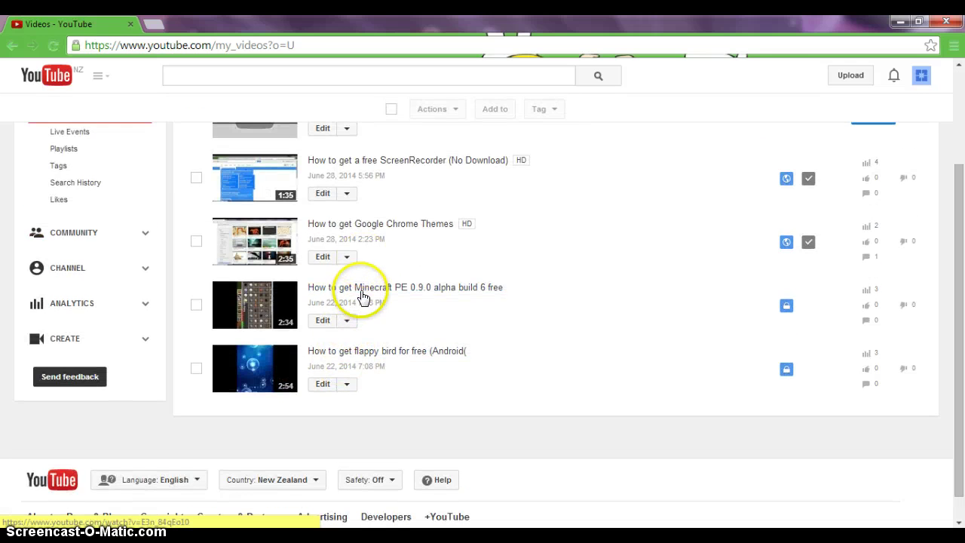
{"action": "left_click", "coordinate": [361, 290]}
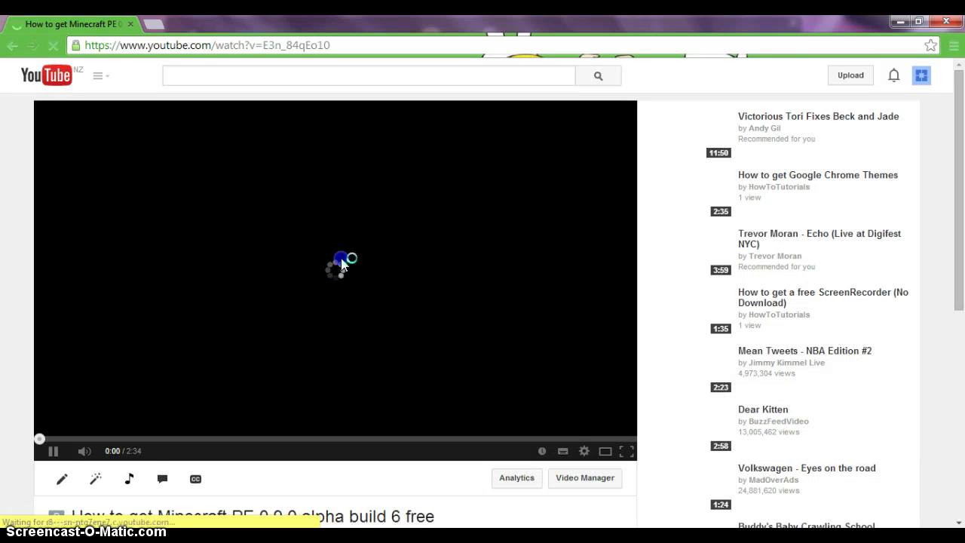
{"action": "scroll", "coordinate": [573, 394], "scroll_direction": "down", "scroll_amount": 4}
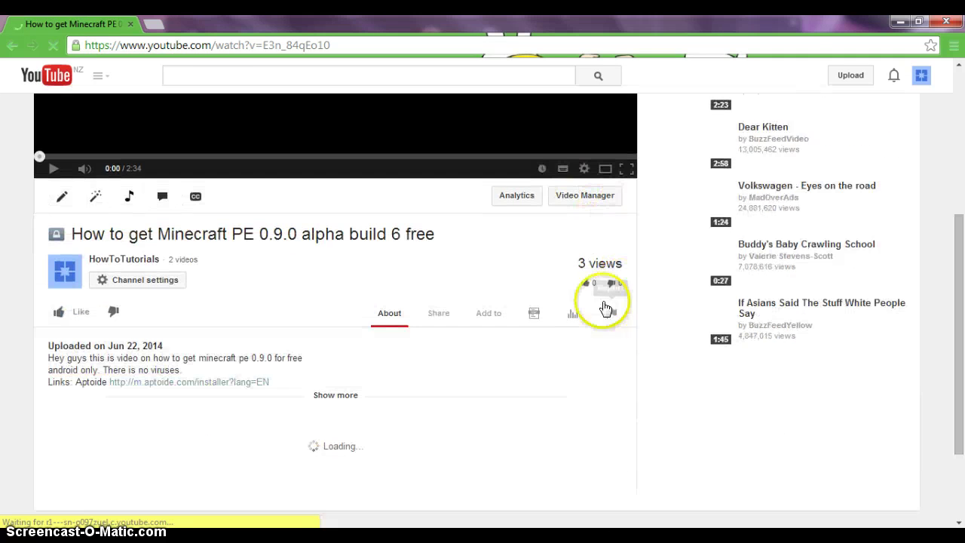
{"action": "left_click", "coordinate": [586, 203]}
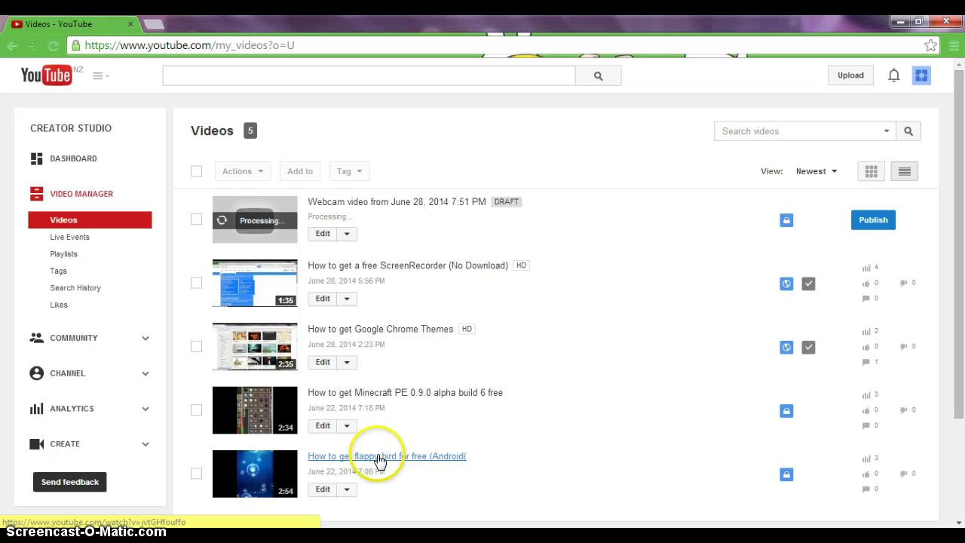
Open the Flappy Bird video's edit page, try Custom thumbnail and cancel, then open a new tab
{"action": "left_click", "coordinate": [324, 490]}
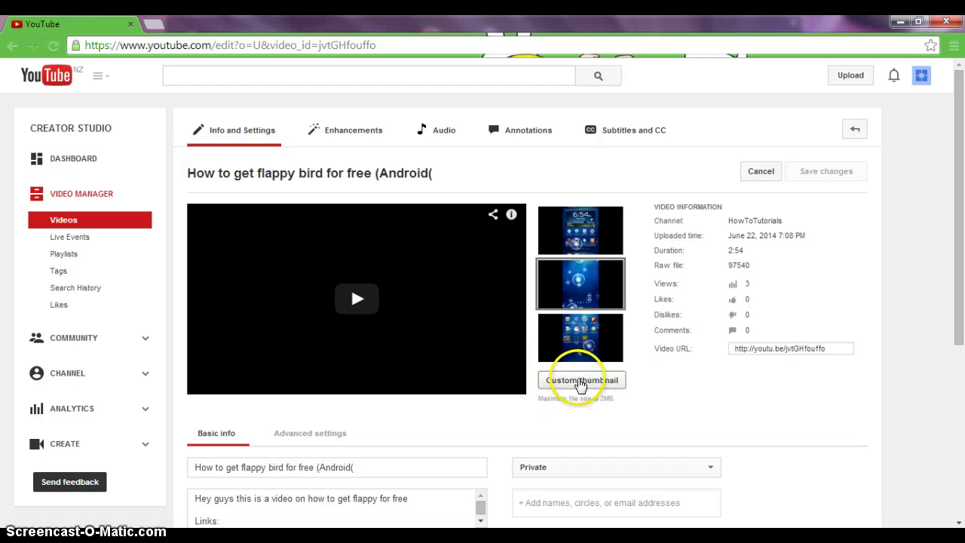
{"action": "left_click", "coordinate": [580, 382]}
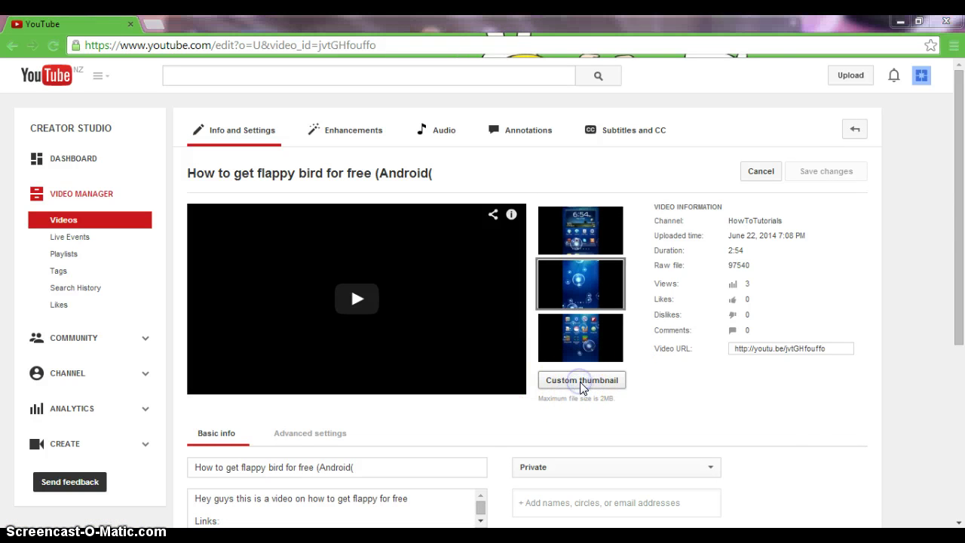
{"action": "left_click", "coordinate": [796, 120]}
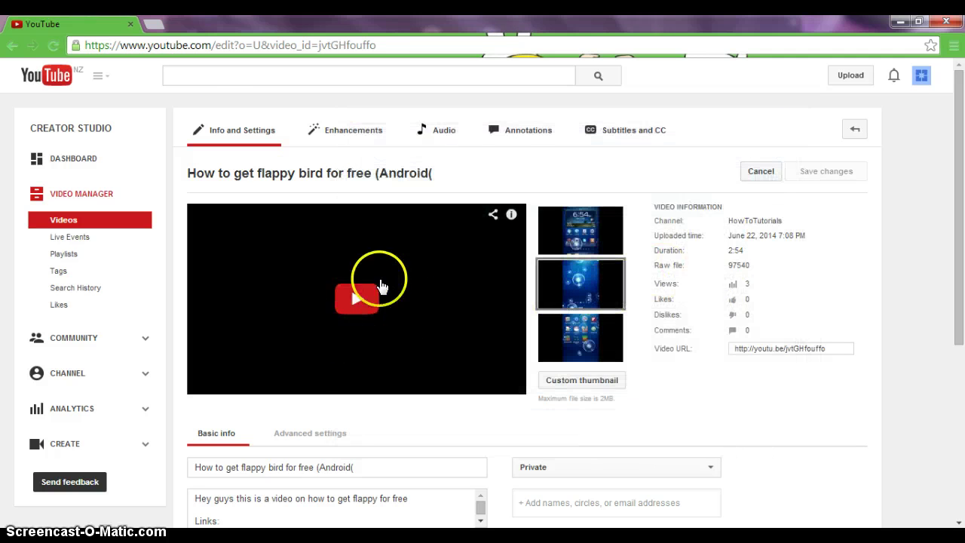
{"action": "left_click", "coordinate": [154, 24]}
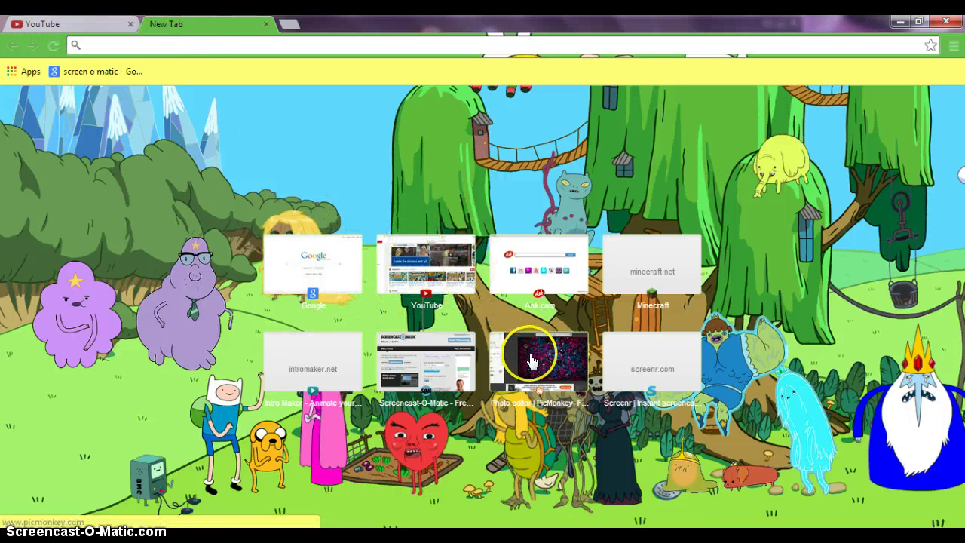
Go to the Google homepage from the address bar
{"action": "left_click", "coordinate": [240, 43]}
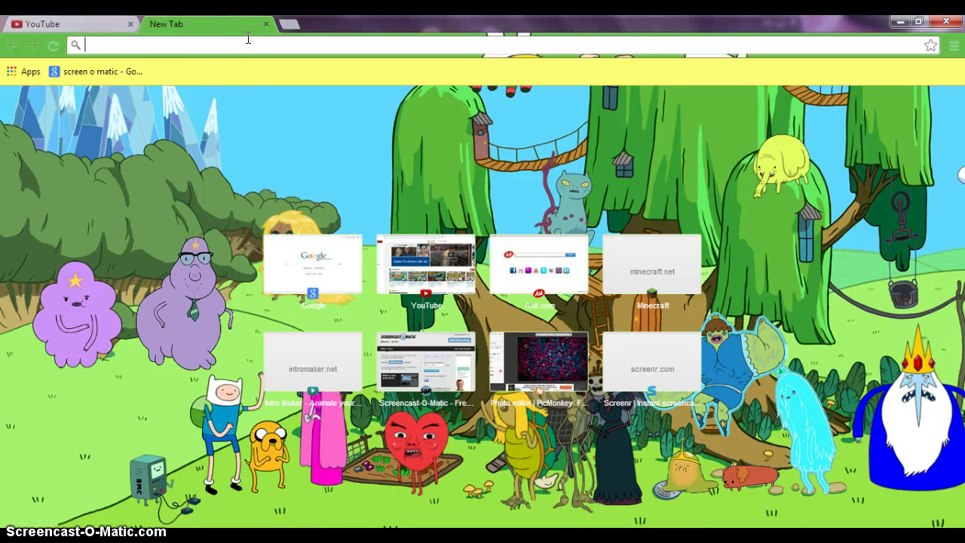
{"action": "type", "text": "google.co.nz/?gfe_rd=cr&ei=XneuU_bwLqqN8Qe89oCICw"}
{"action": "key", "text": "Return"}
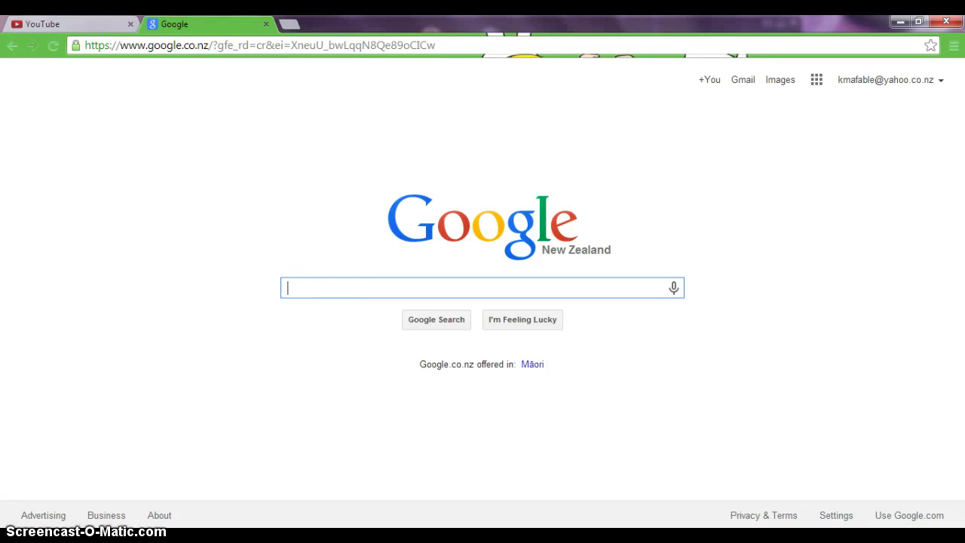
Search Google Images for 'minecraft pe' and browse the results
{"action": "left_click", "coordinate": [391, 286]}
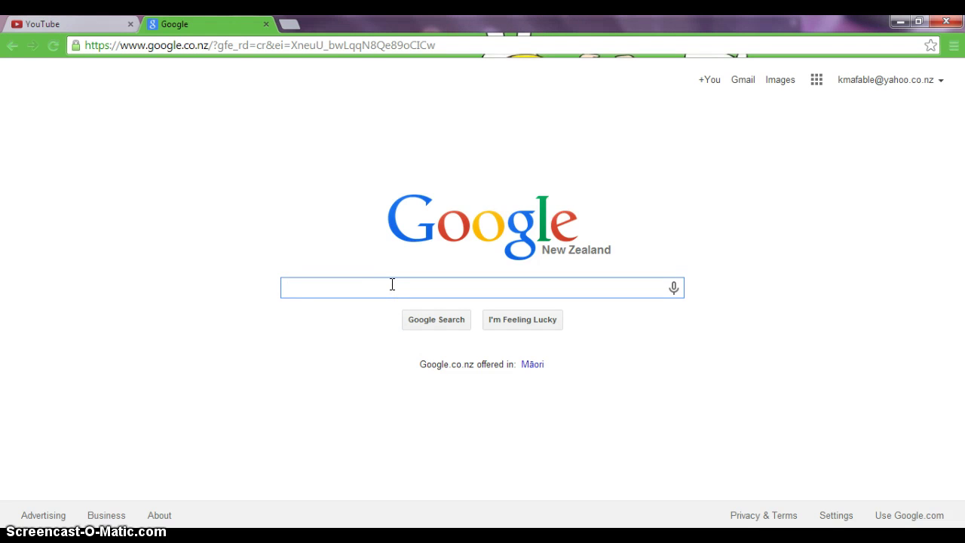
{"action": "type", "text": "minecraft pe"}
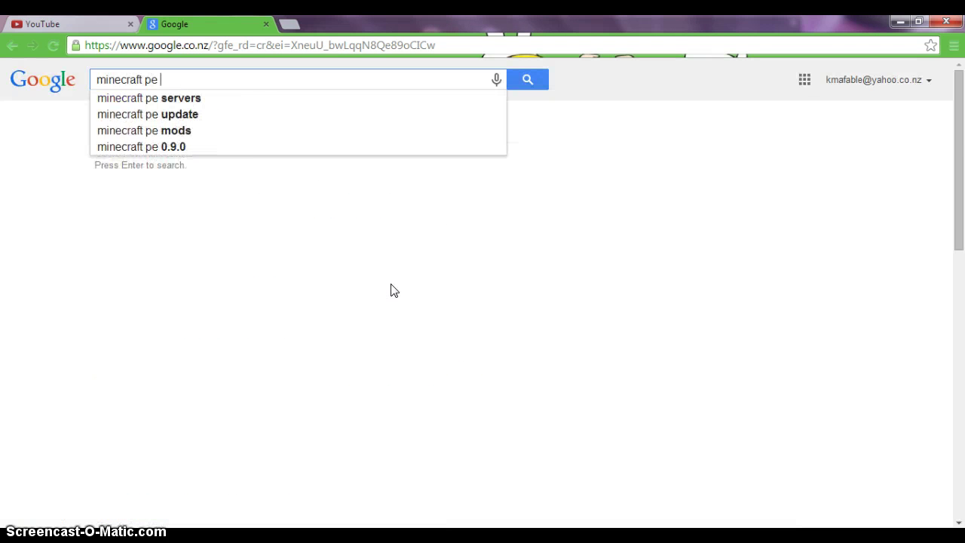
{"action": "type", "text": " ico"}
{"action": "key", "text": "BackSpace"}
{"action": "key", "text": "BackSpace"}
{"action": "key", "text": "BackSpace"}
{"action": "key", "text": "BackSpace"}
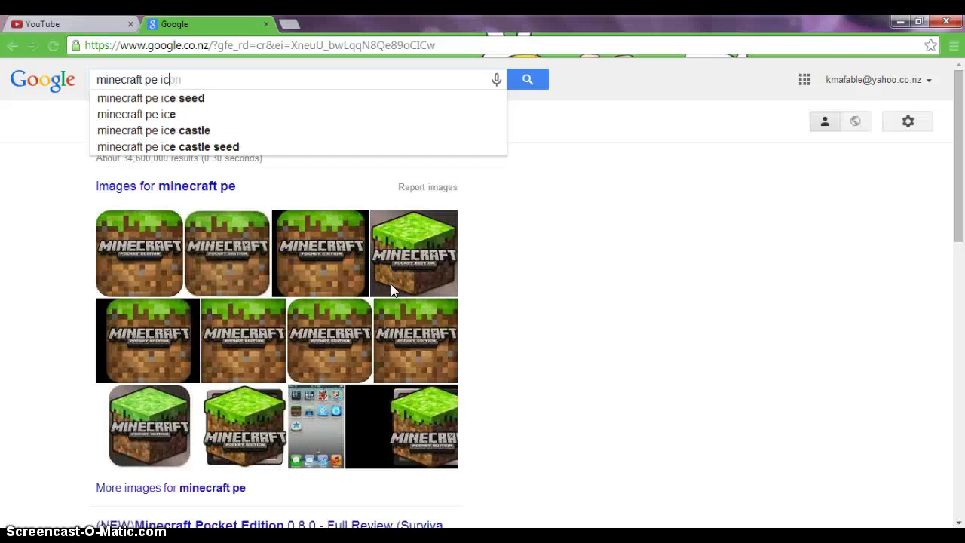
{"action": "left_click", "coordinate": [388, 241]}
{"action": "left_click", "coordinate": [170, 122]}
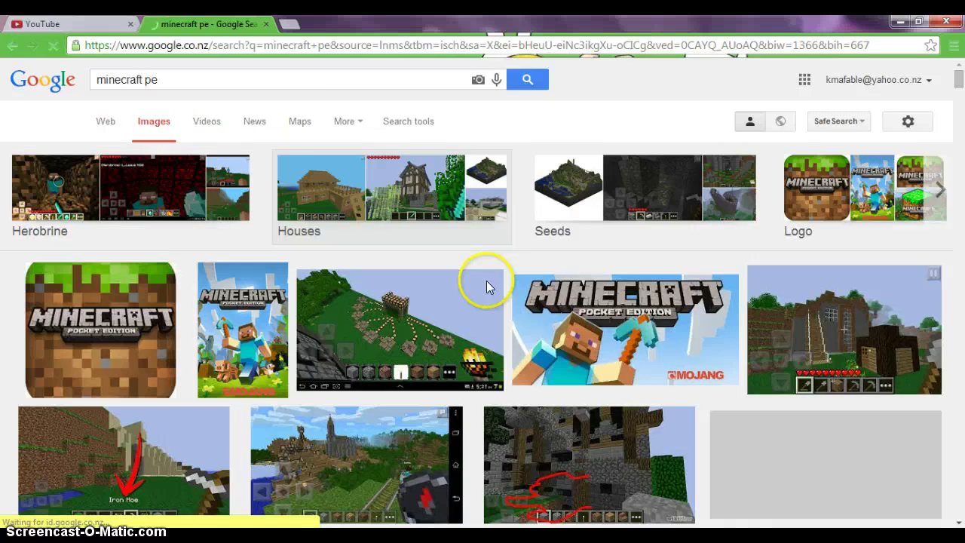
{"action": "scroll", "coordinate": [489, 289], "scroll_direction": "down", "scroll_amount": 2}
{"action": "scroll", "coordinate": [483, 279], "scroll_direction": "down", "scroll_amount": 3}
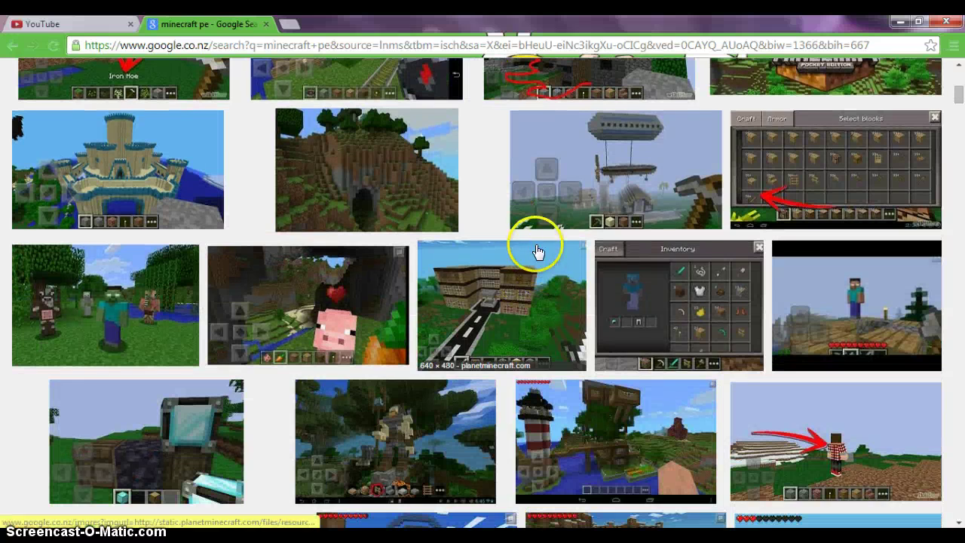
{"action": "scroll", "coordinate": [588, 241], "scroll_direction": "down", "scroll_amount": 1}
{"action": "scroll", "coordinate": [453, 189], "scroll_direction": "up", "scroll_amount": 6}
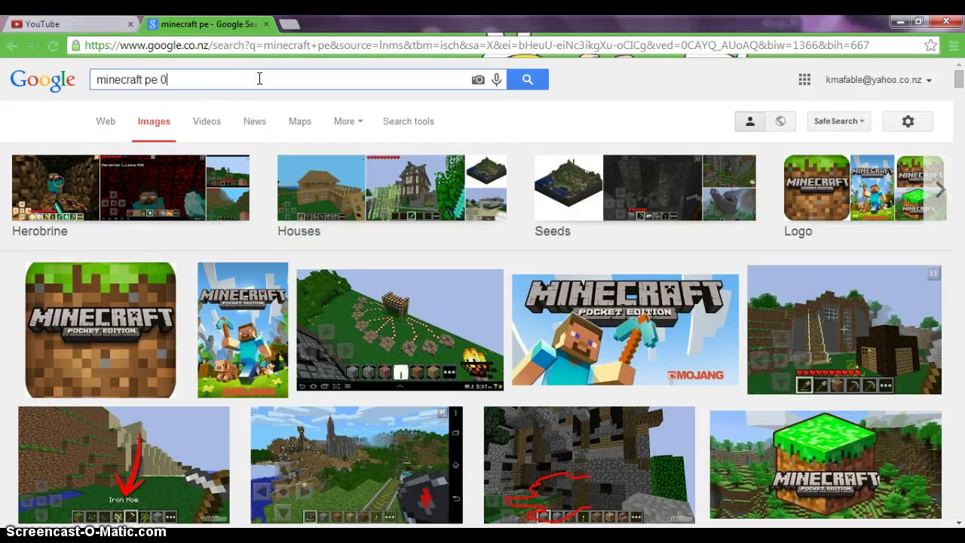
Search images for 'minecraft pe 0.9.0'
{"action": "type", "text": ".0"}
{"action": "key", "text": "BackSpace"}
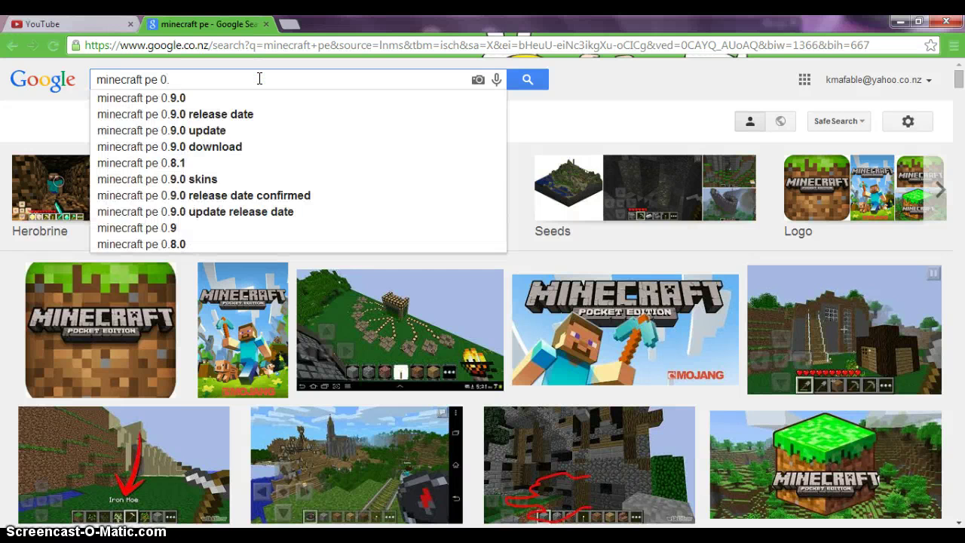
{"action": "type", "text": "9.0"}
{"action": "key", "text": "Return"}
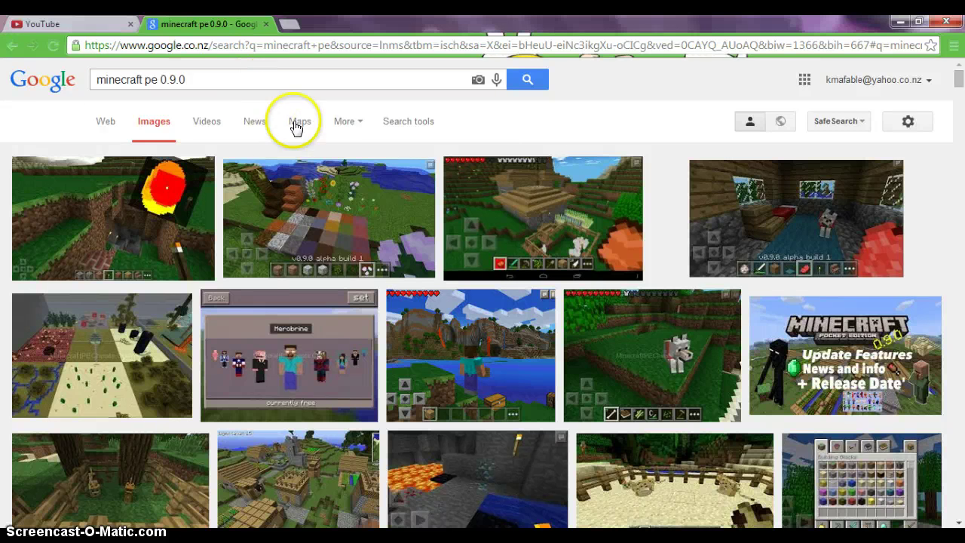
Browse the 'minecraft pe 0.9.0' image results and place the cursor in the search box
{"action": "scroll", "coordinate": [362, 193], "scroll_direction": "down", "scroll_amount": 3}
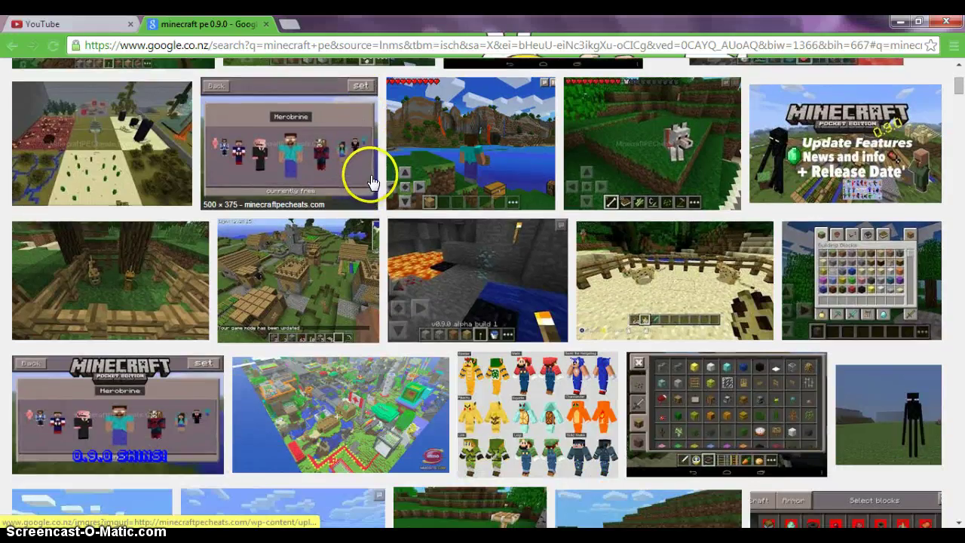
{"action": "scroll", "coordinate": [372, 181], "scroll_direction": "down", "scroll_amount": 4}
{"action": "scroll", "coordinate": [360, 193], "scroll_direction": "down", "scroll_amount": 5}
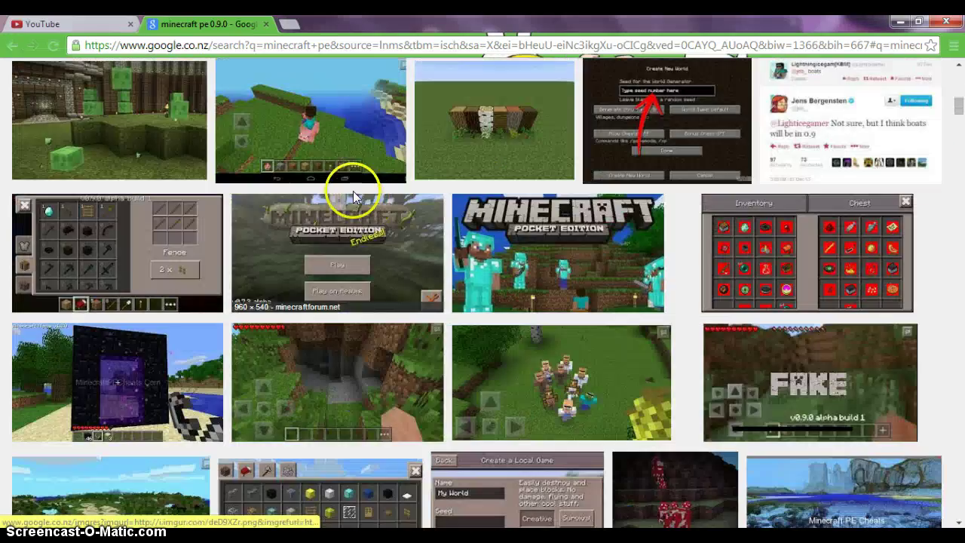
{"action": "scroll", "coordinate": [351, 190], "scroll_direction": "down", "scroll_amount": 4}
{"action": "scroll", "coordinate": [450, 216], "scroll_direction": "up", "scroll_amount": 1}
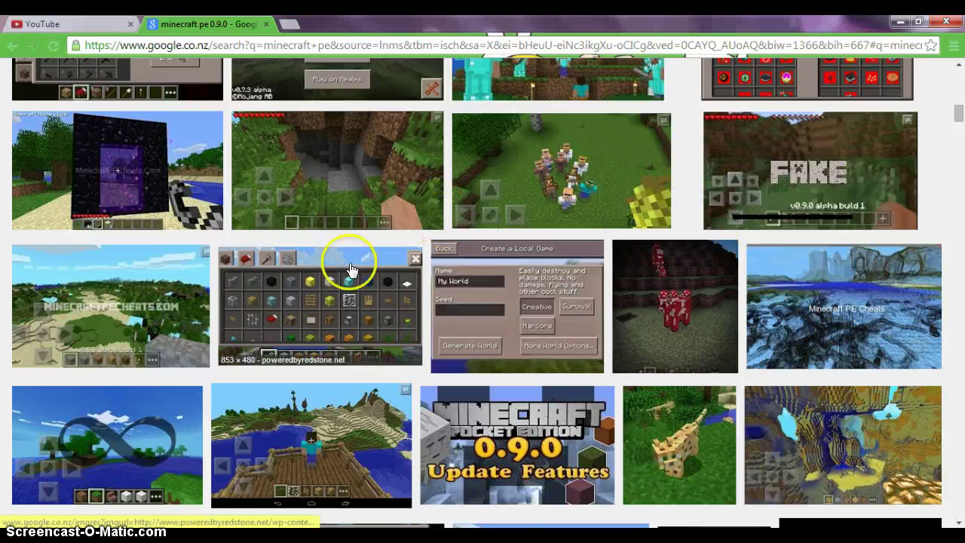
{"action": "scroll", "coordinate": [215, 276], "scroll_direction": "down", "scroll_amount": 2}
{"action": "scroll", "coordinate": [225, 279], "scroll_direction": "down", "scroll_amount": 4}
{"action": "scroll", "coordinate": [209, 280], "scroll_direction": "down", "scroll_amount": 4}
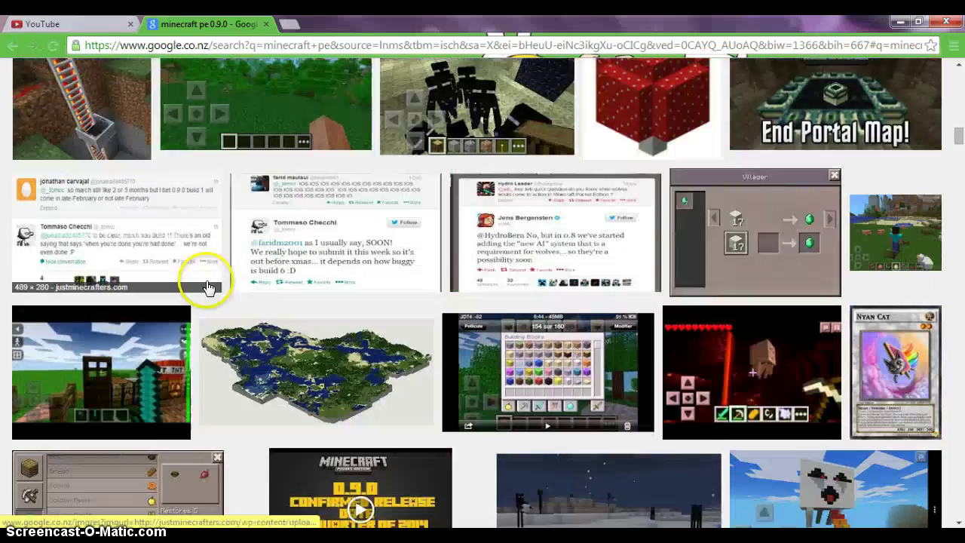
{"action": "scroll", "coordinate": [231, 263], "scroll_direction": "up", "scroll_amount": 4}
{"action": "left_click_drag", "start_coordinate": [957, 125], "coordinate": [959, 72]}
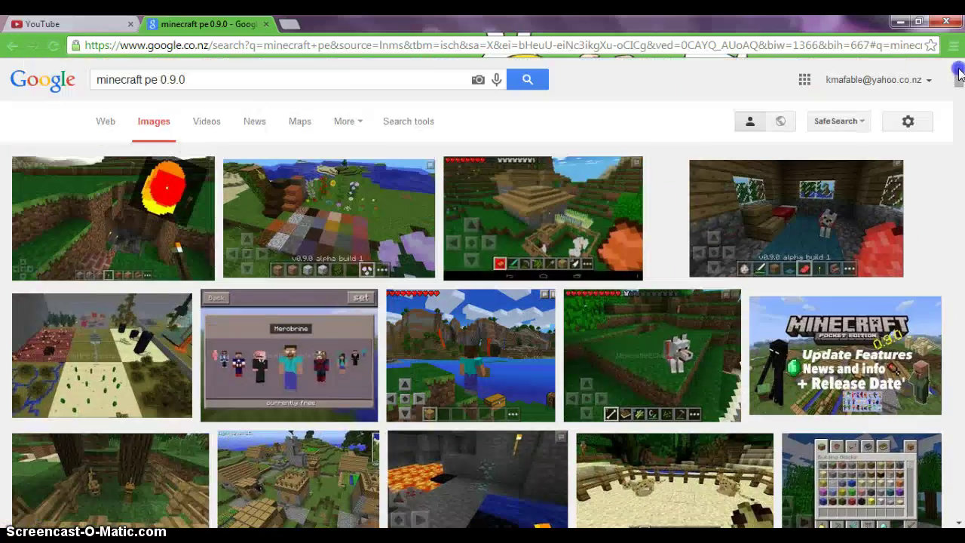
{"action": "left_click", "coordinate": [336, 77]}
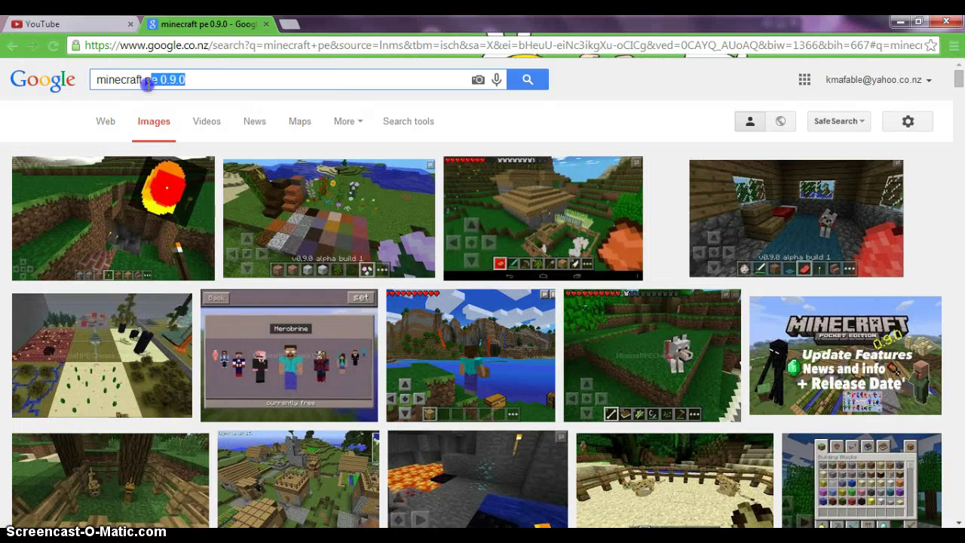
Cut the query back to 'minecraft', search, and browse the image results
{"action": "key", "text": "BackSpace"}
{"action": "key", "text": "Return"}
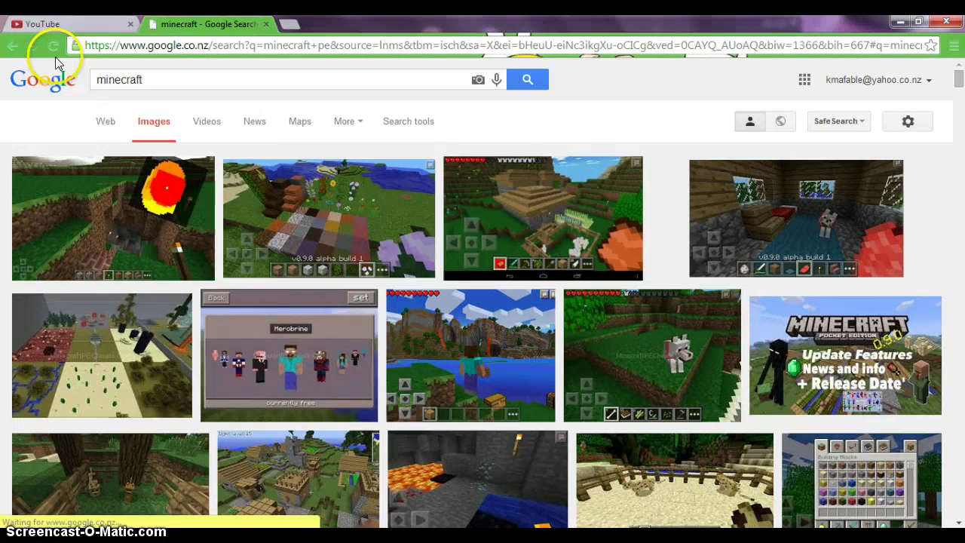
{"action": "scroll", "coordinate": [300, 255], "scroll_direction": "down", "scroll_amount": 3}
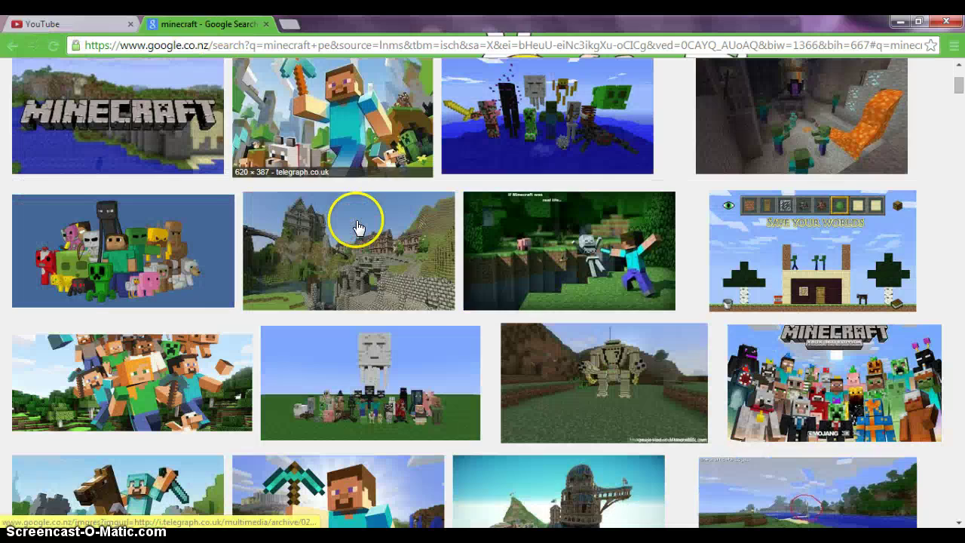
{"action": "scroll", "coordinate": [375, 217], "scroll_direction": "down", "scroll_amount": 2}
{"action": "scroll", "coordinate": [384, 211], "scroll_direction": "down", "scroll_amount": 3}
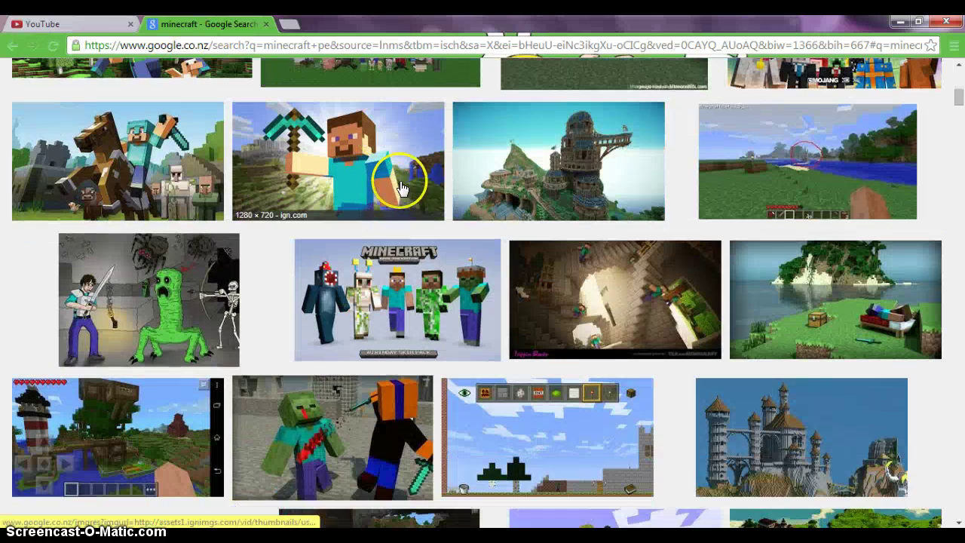
{"action": "scroll", "coordinate": [398, 172], "scroll_direction": "up", "scroll_amount": 8}
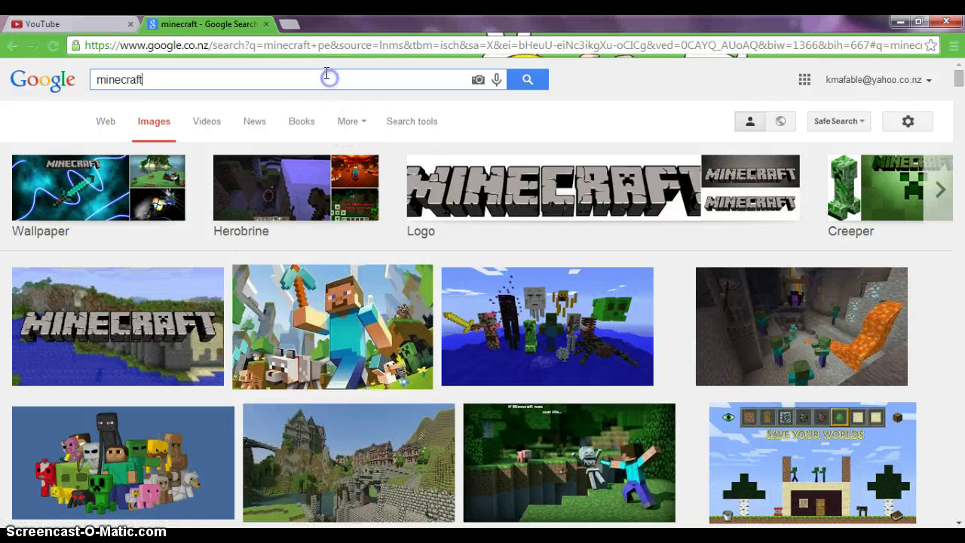
Search images for 'minecraft backgrounds' and scroll through the results
{"action": "type", "text": "back"}
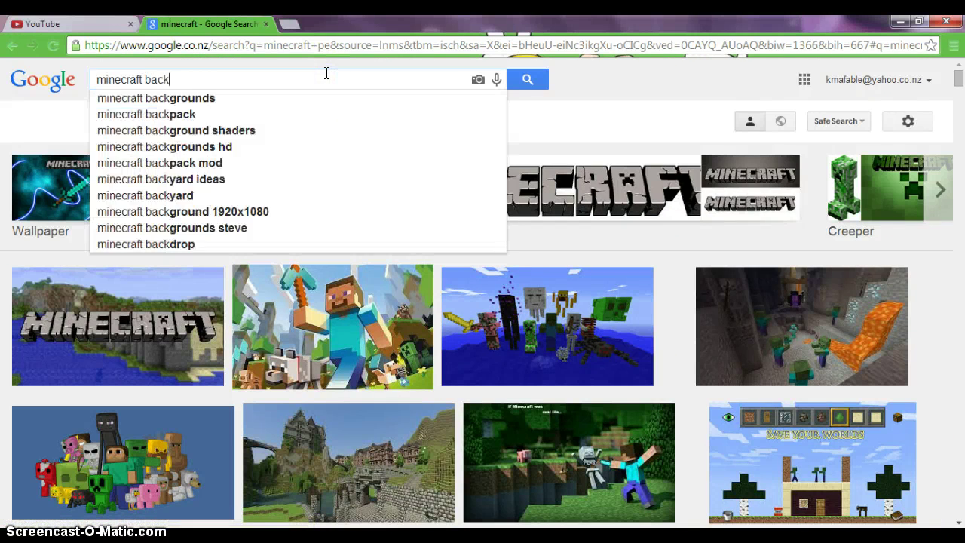
{"action": "key", "text": "Down"}
{"action": "key", "text": "Return"}
{"action": "scroll", "coordinate": [398, 205], "scroll_direction": "down", "scroll_amount": 1}
{"action": "scroll", "coordinate": [397, 205], "scroll_direction": "down", "scroll_amount": 1}
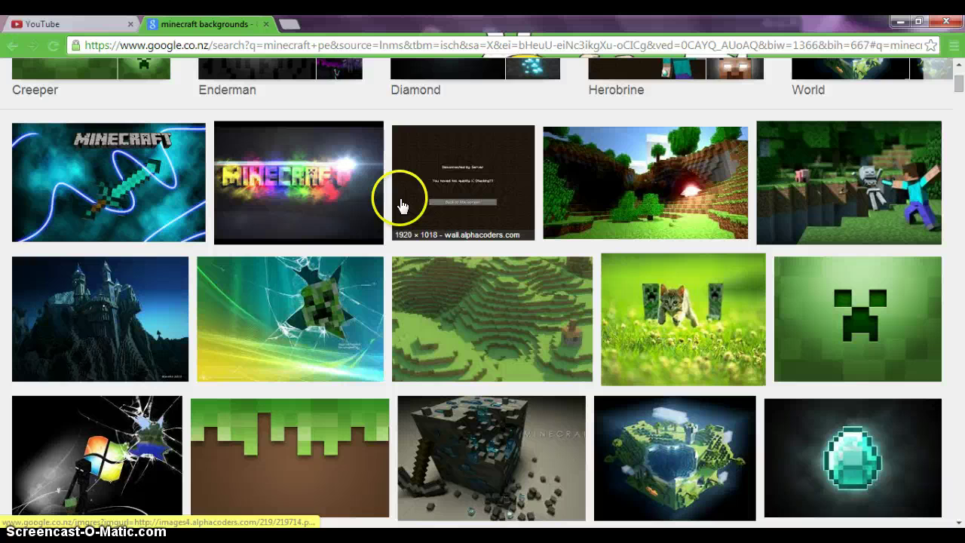
{"action": "scroll", "coordinate": [402, 206], "scroll_direction": "down", "scroll_amount": 2}
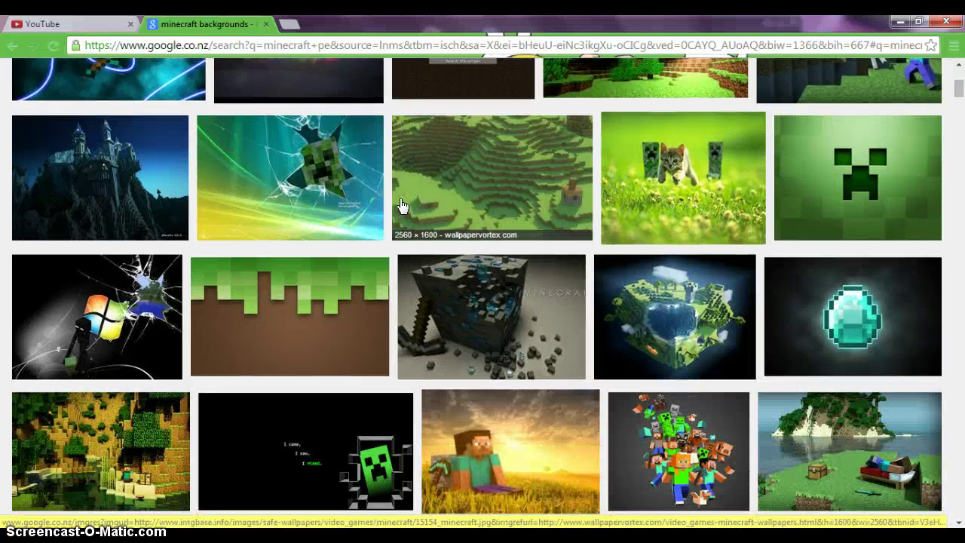
{"action": "scroll", "coordinate": [173, 312], "scroll_direction": "down", "scroll_amount": 3}
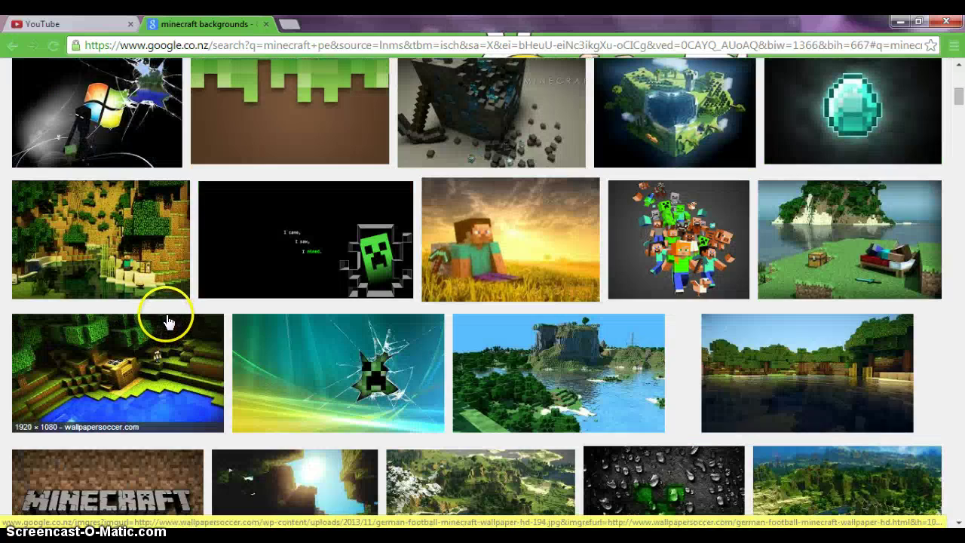
{"action": "scroll", "coordinate": [181, 318], "scroll_direction": "up", "scroll_amount": 1}
{"action": "scroll", "coordinate": [181, 317], "scroll_direction": "up", "scroll_amount": 2}
{"action": "scroll", "coordinate": [187, 313], "scroll_direction": "down", "scroll_amount": 3}
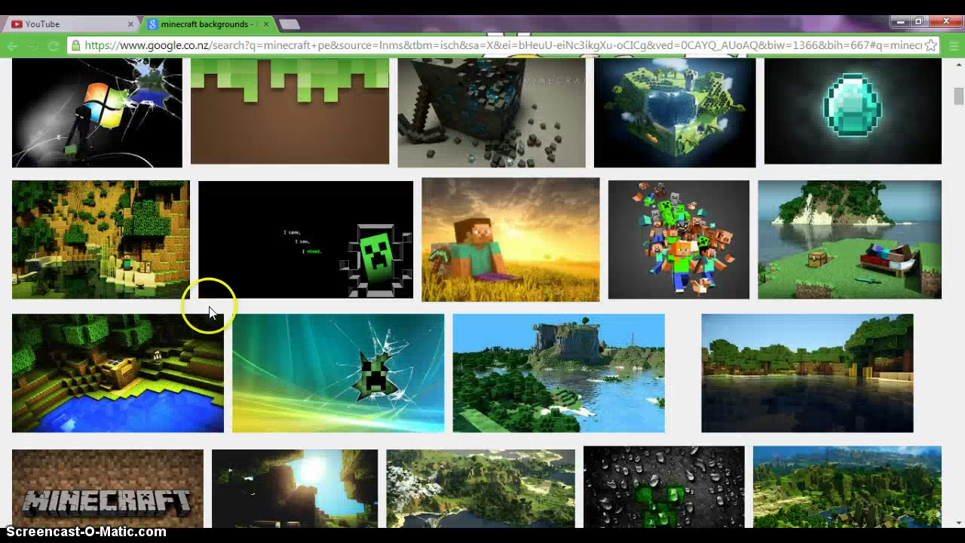
Save the lake-and-cliff Minecraft image as 'minecraft thumbnail'
{"action": "right_click", "coordinate": [538, 374]}
{"action": "left_click", "coordinate": [588, 276]}
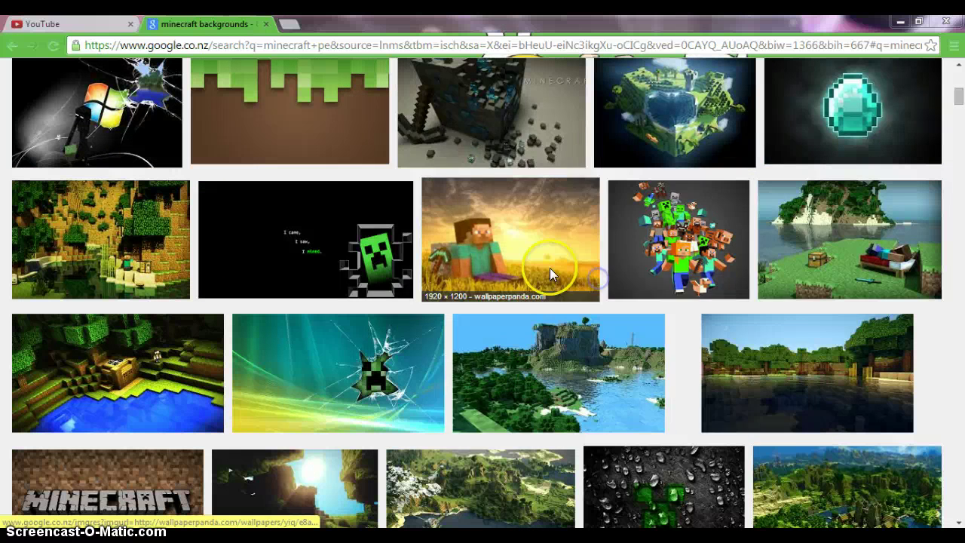
{"action": "type", "text": "minecraft thumbnail"}
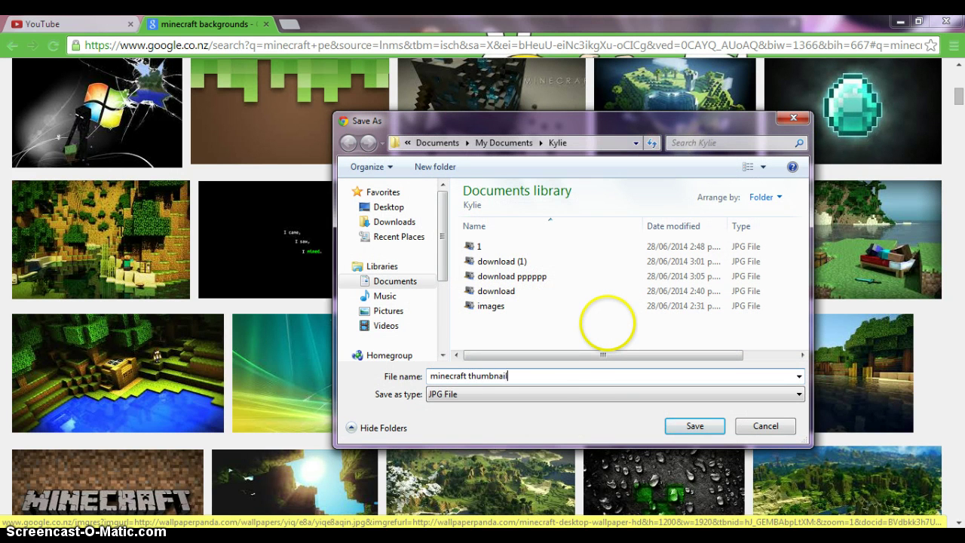
{"action": "key", "text": "Return"}
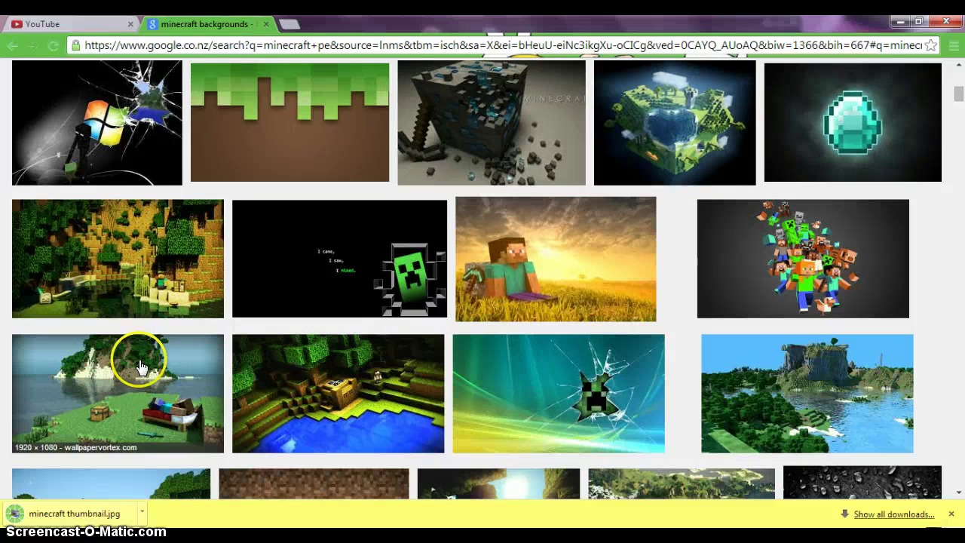
Navigate to the PicMonkey website
{"action": "left_click", "coordinate": [261, 43]}
{"action": "type", "text": "pi"}
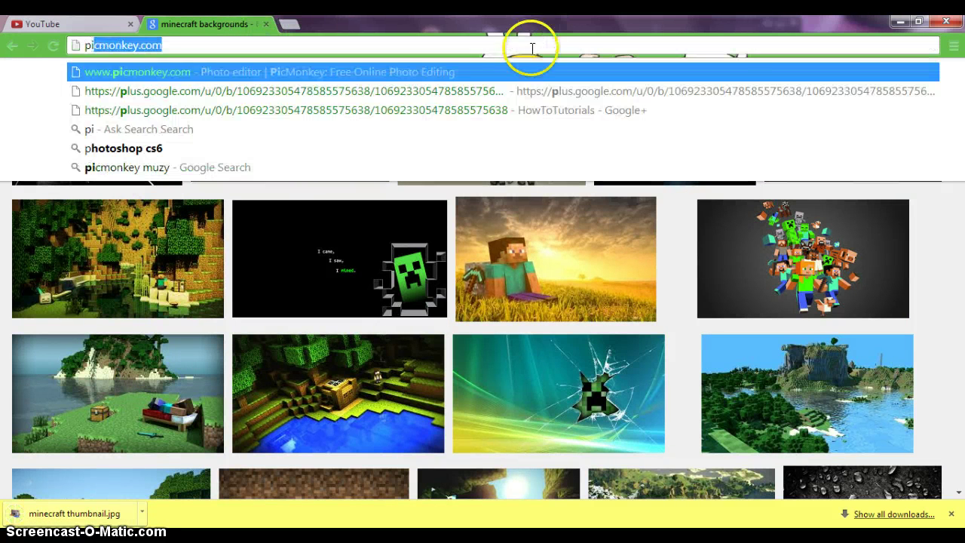
{"action": "key", "text": "Return"}
Dismiss the download bar and open 'minecraft thumbnail' from the computer for editing
{"action": "left_click", "coordinate": [952, 514]}
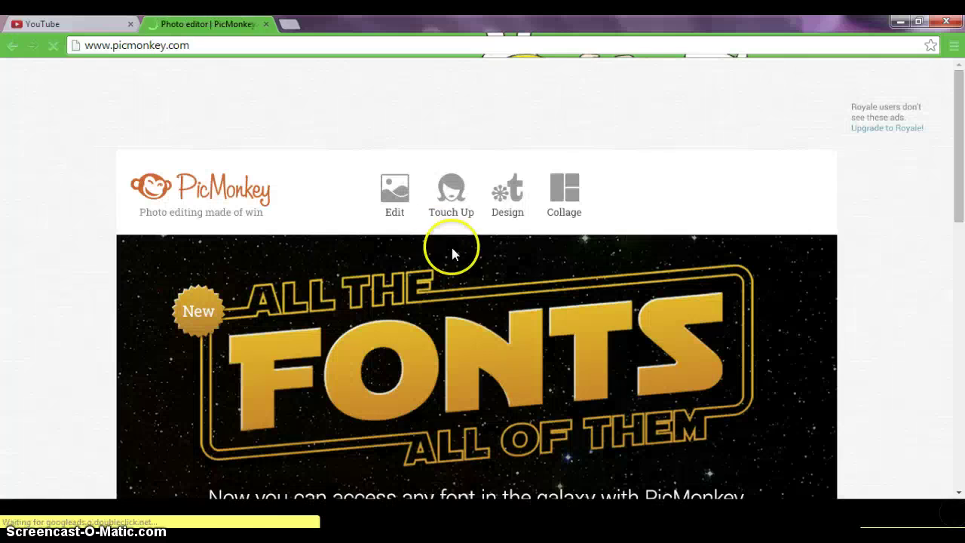
{"action": "left_click", "coordinate": [394, 208]}
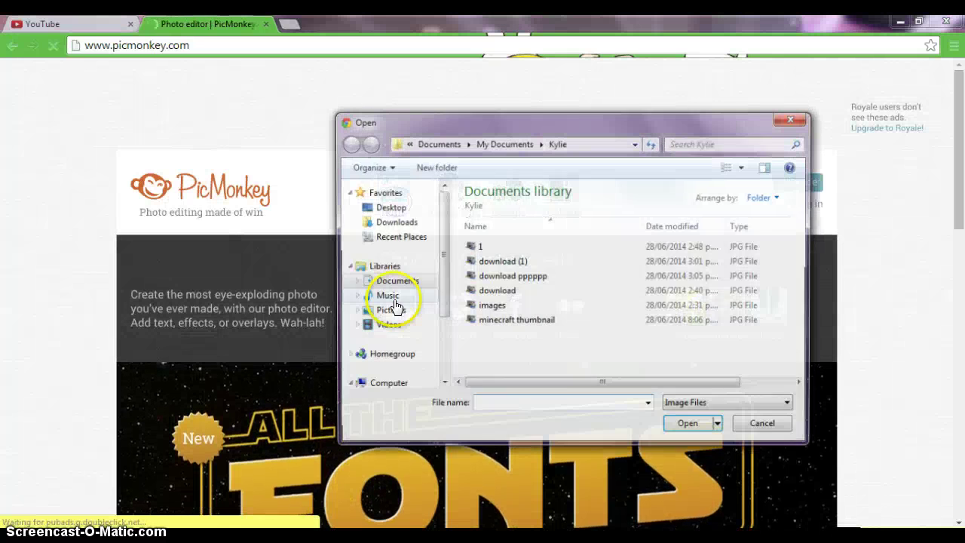
{"action": "double_click", "coordinate": [526, 321]}
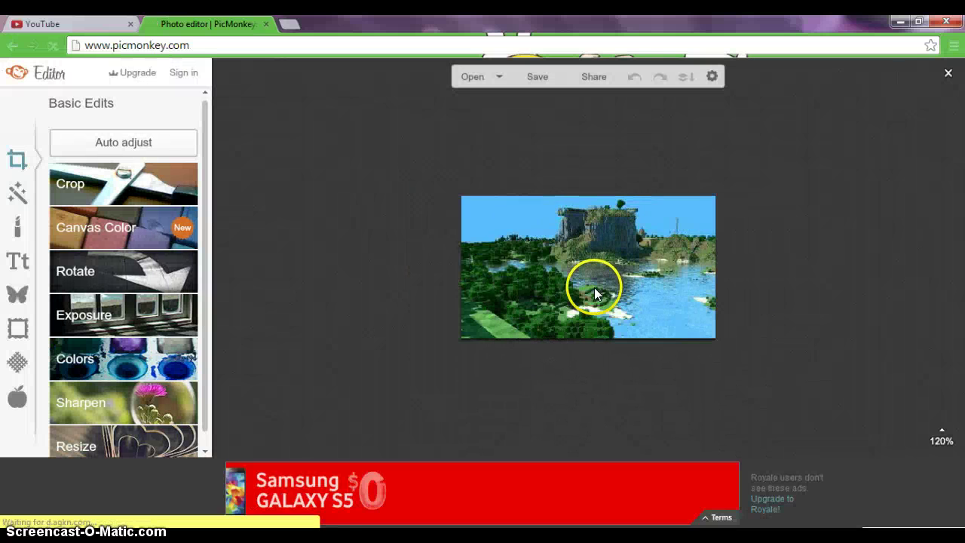
Close the PicMonkey tab and load the Google search home page in a new tab
{"action": "left_click", "coordinate": [266, 24]}
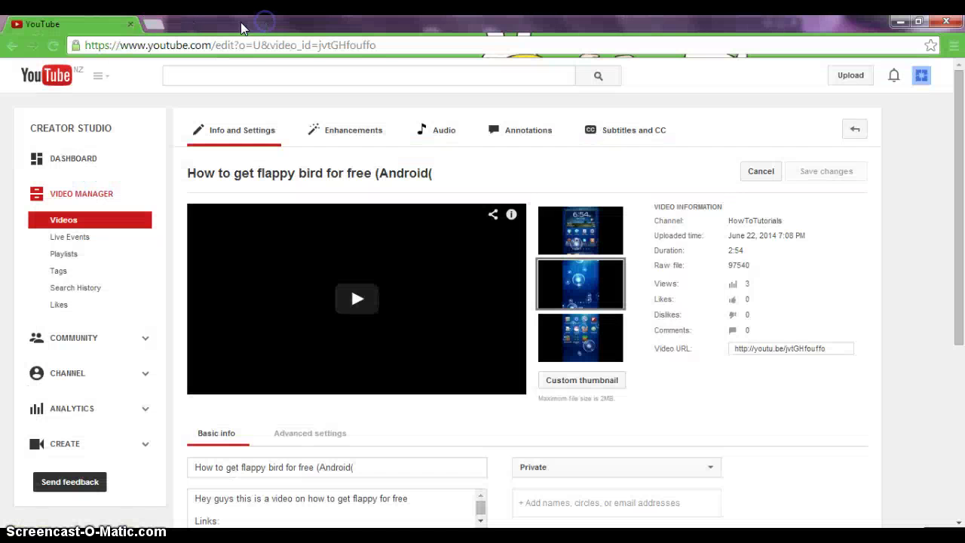
{"action": "left_click", "coordinate": [150, 26]}
{"action": "type", "text": "youtube.com"}
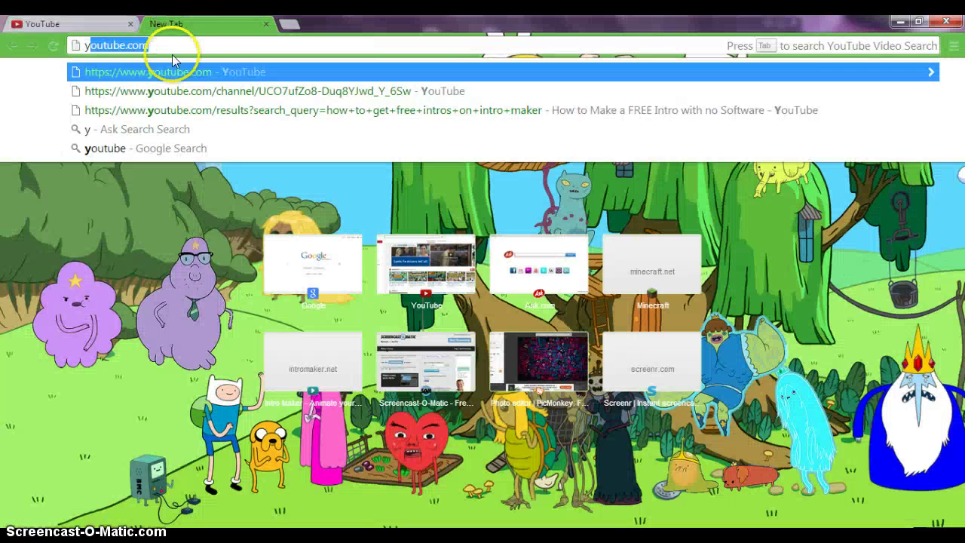
{"action": "left_click", "coordinate": [201, 74]}
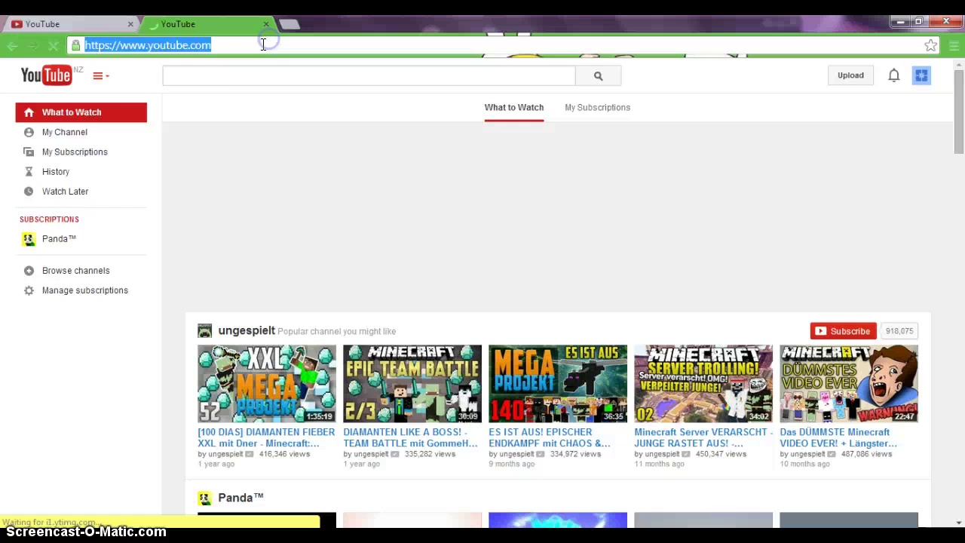
{"action": "type", "text": "w"}
{"action": "key", "text": "Return"}
Search Google for 'minecraft background' and show the image results
{"action": "type", "text": "m"}
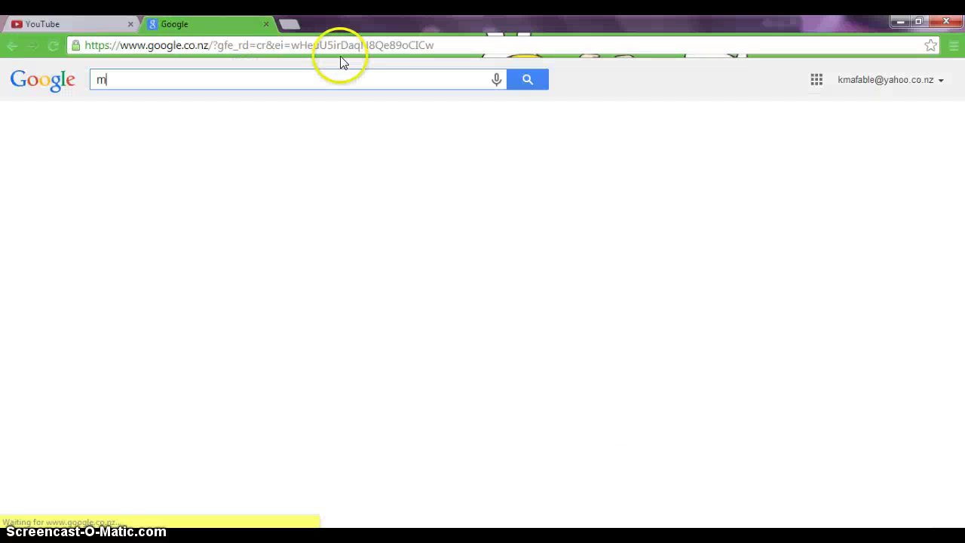
{"action": "type", "text": "inecraft bak"}
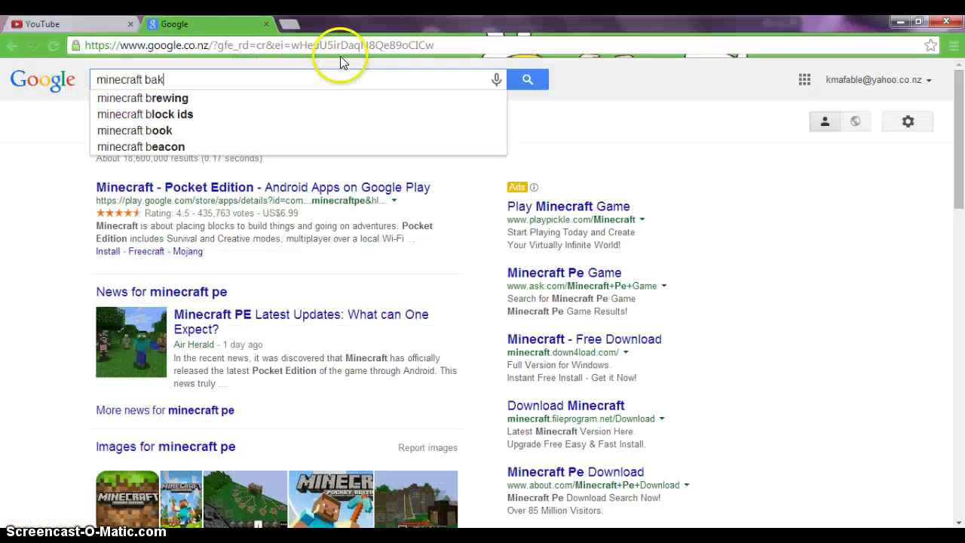
{"action": "type", "text": "c"}
{"action": "left_click", "coordinate": [317, 114]}
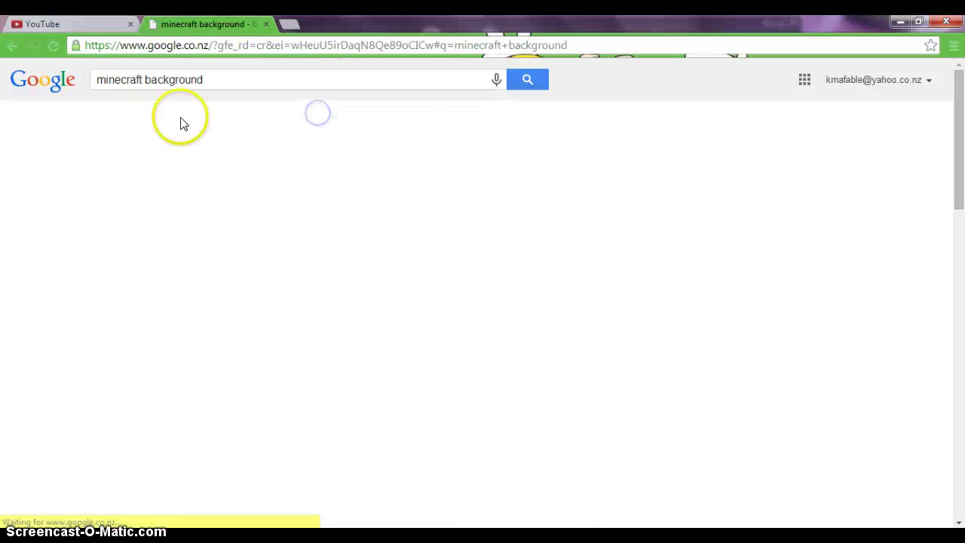
{"action": "left_click", "coordinate": [144, 121]}
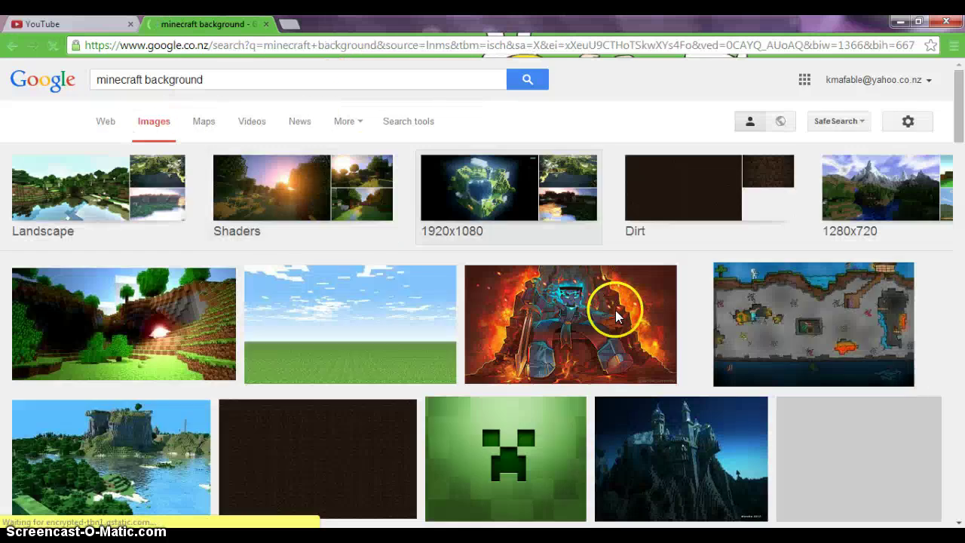
Browse the minecraft background image results and preview the forest lake image
{"action": "scroll", "coordinate": [615, 310], "scroll_direction": "down", "scroll_amount": 7}
{"action": "scroll", "coordinate": [640, 308], "scroll_direction": "up", "scroll_amount": 1}
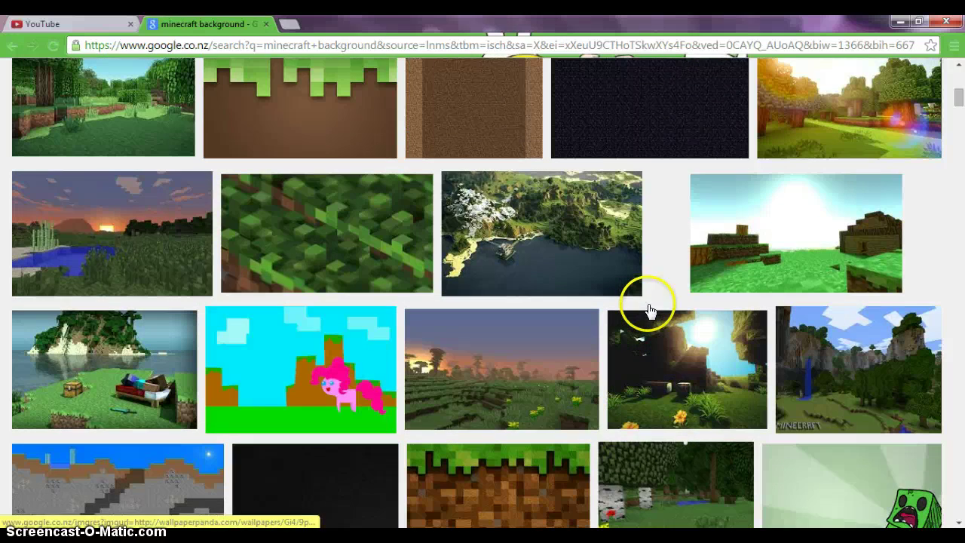
{"action": "scroll", "coordinate": [754, 241], "scroll_direction": "down", "scroll_amount": 3}
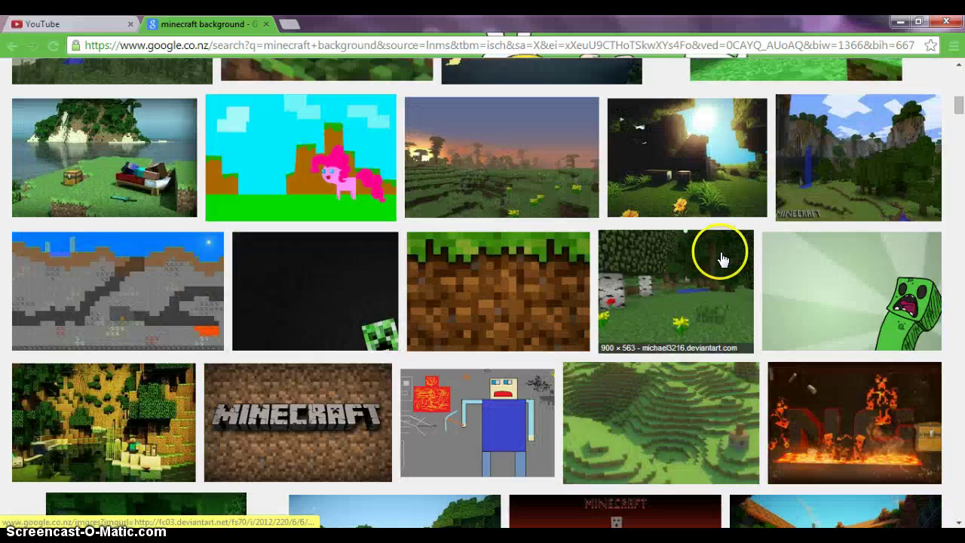
{"action": "scroll", "coordinate": [695, 272], "scroll_direction": "down", "scroll_amount": 6}
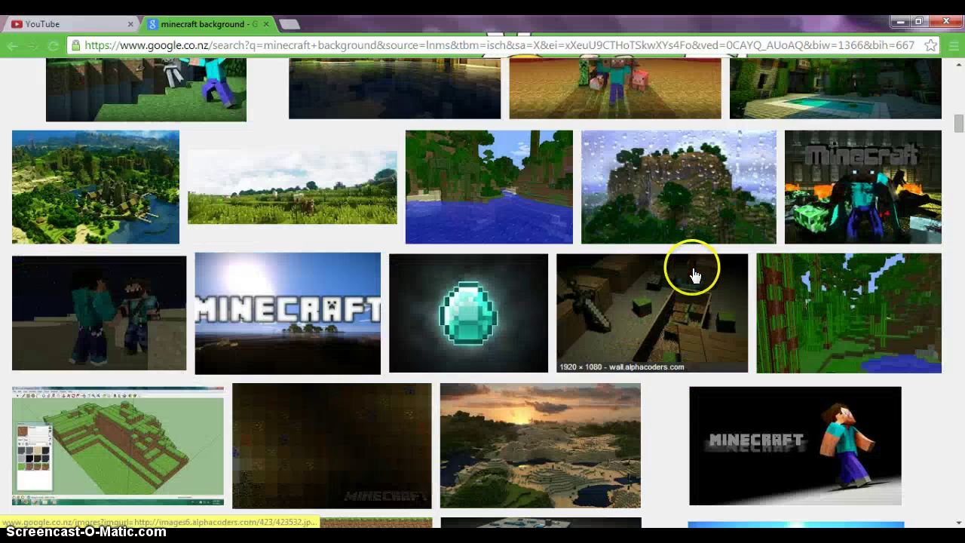
{"action": "scroll", "coordinate": [695, 274], "scroll_direction": "down", "scroll_amount": 4}
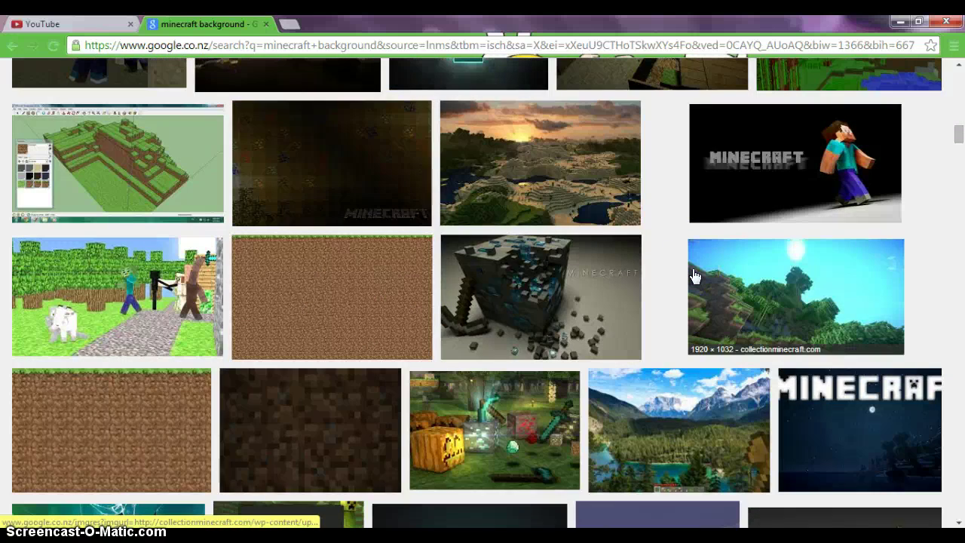
{"action": "scroll", "coordinate": [694, 274], "scroll_direction": "down", "scroll_amount": 5}
{"action": "scroll", "coordinate": [714, 141], "scroll_direction": "up", "scroll_amount": 1}
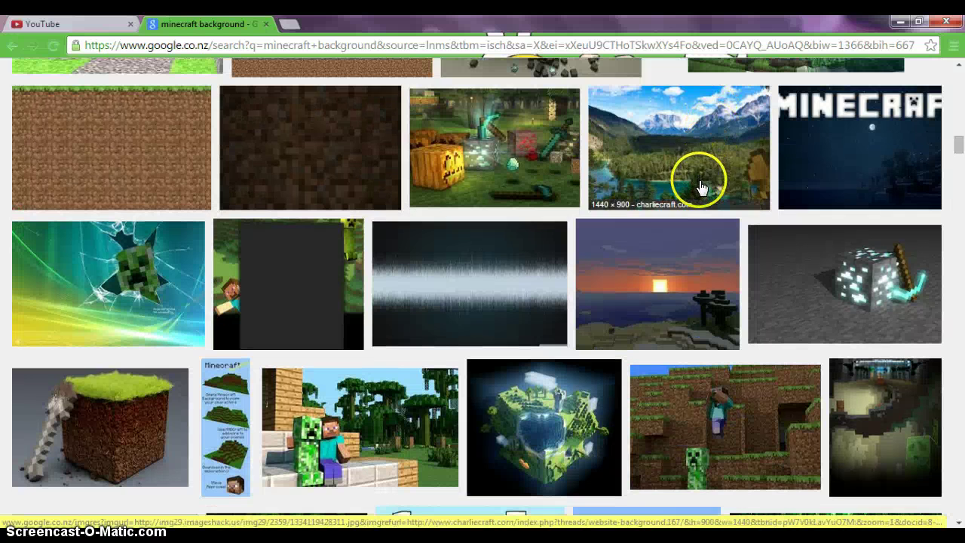
{"action": "scroll", "coordinate": [75, 315], "scroll_direction": "down", "scroll_amount": 4}
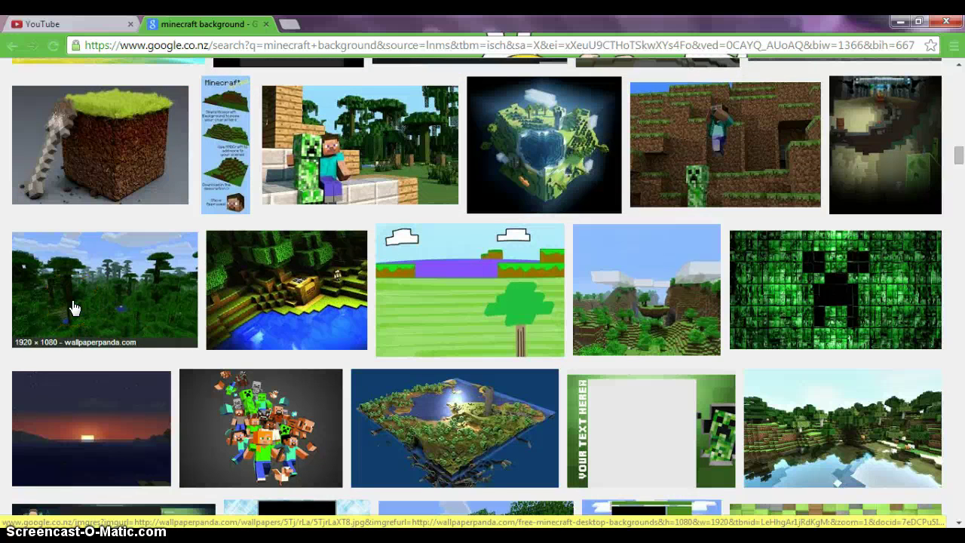
{"action": "scroll", "coordinate": [75, 308], "scroll_direction": "down", "scroll_amount": 5}
{"action": "scroll", "coordinate": [73, 308], "scroll_direction": "up", "scroll_amount": 1}
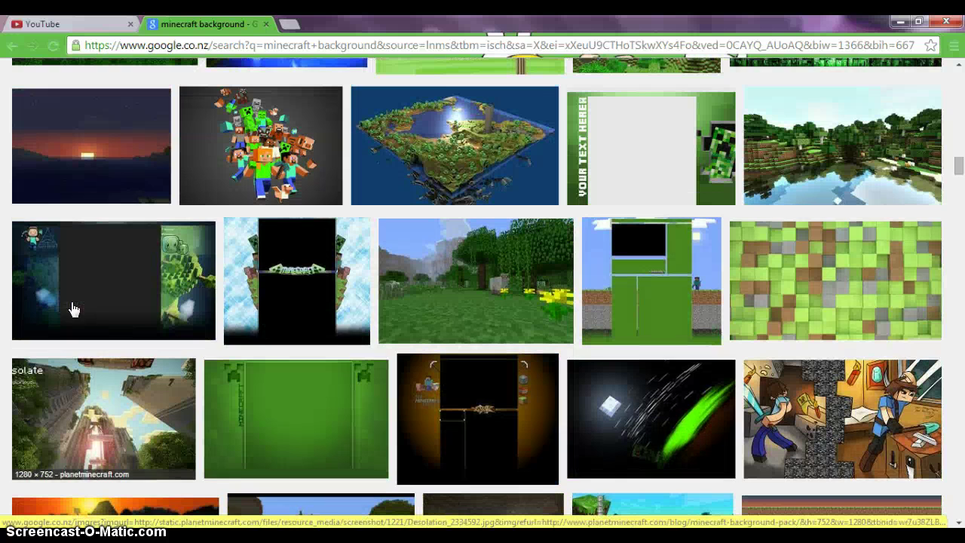
{"action": "left_click", "coordinate": [828, 128]}
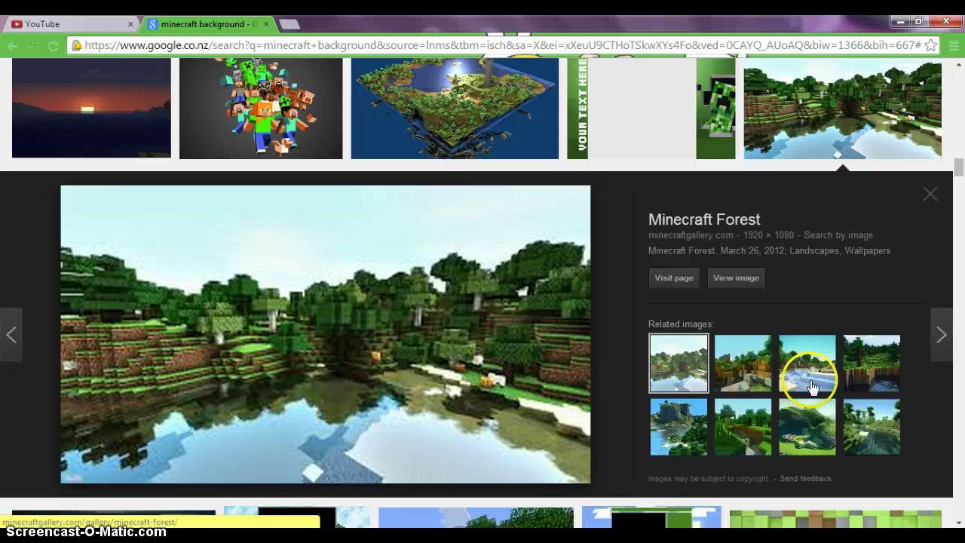
Check a related picture, then open the 1366 × 706 brown mountain picture's preview
{"action": "left_click", "coordinate": [737, 392]}
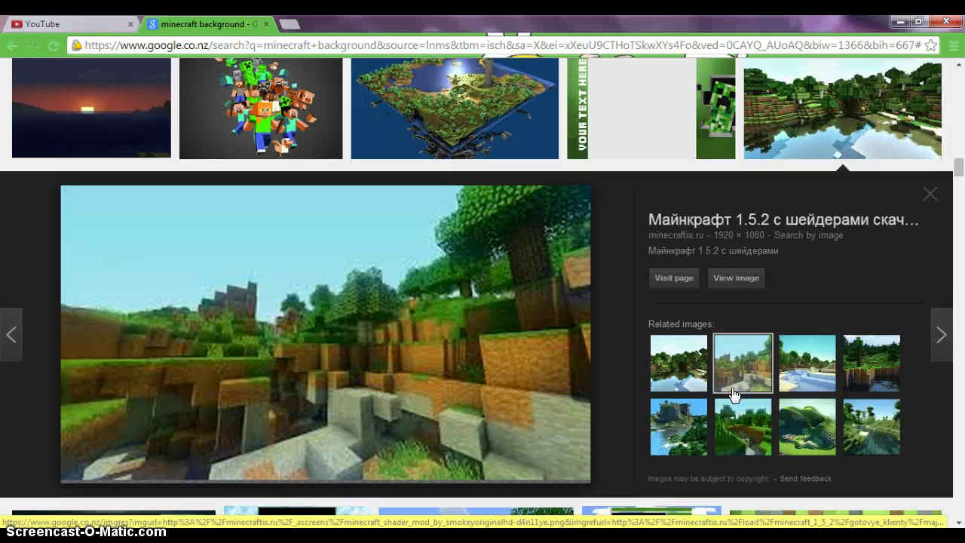
{"action": "scroll", "coordinate": [735, 394], "scroll_direction": "down", "scroll_amount": 3}
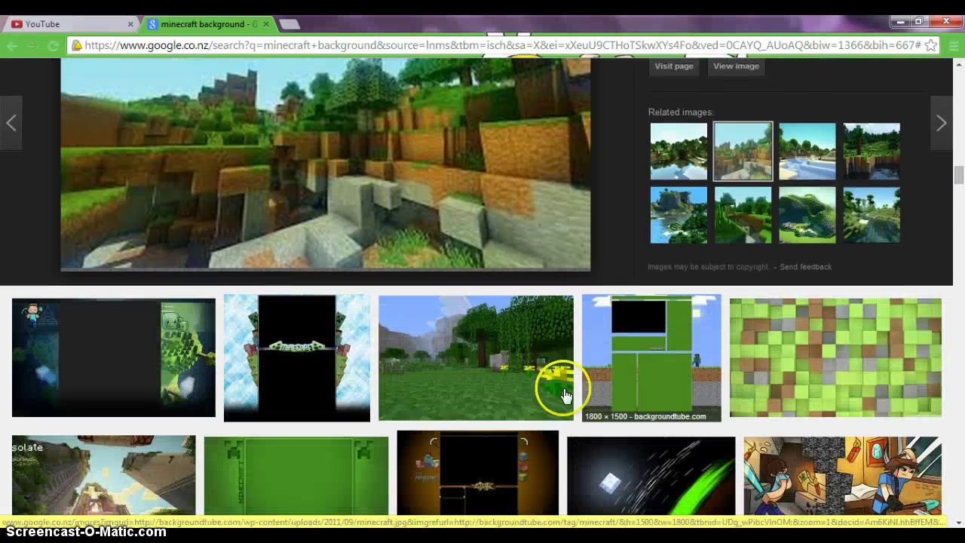
{"action": "scroll", "coordinate": [518, 399], "scroll_direction": "down", "scroll_amount": 1}
{"action": "scroll", "coordinate": [512, 375], "scroll_direction": "down", "scroll_amount": 4}
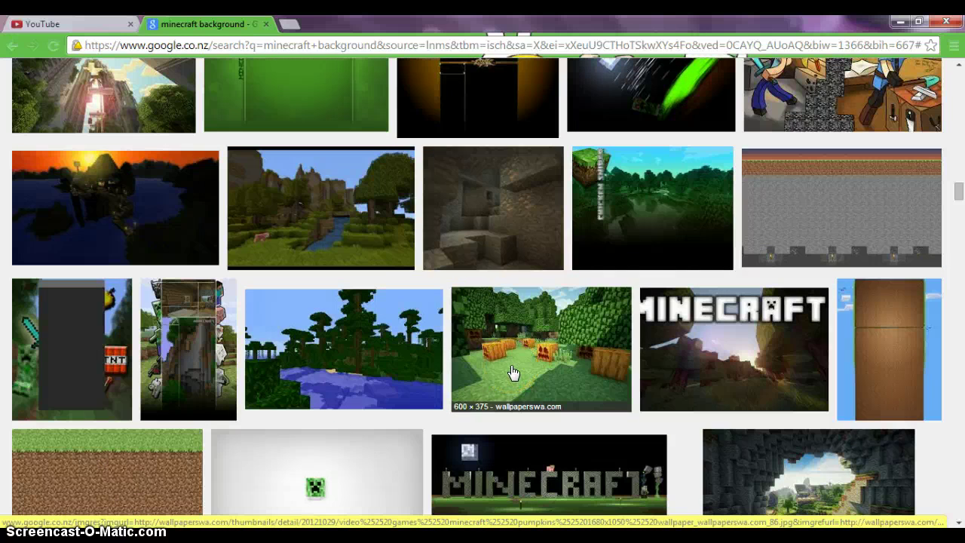
{"action": "scroll", "coordinate": [512, 372], "scroll_direction": "down", "scroll_amount": 3}
{"action": "scroll", "coordinate": [511, 373], "scroll_direction": "down", "scroll_amount": 2}
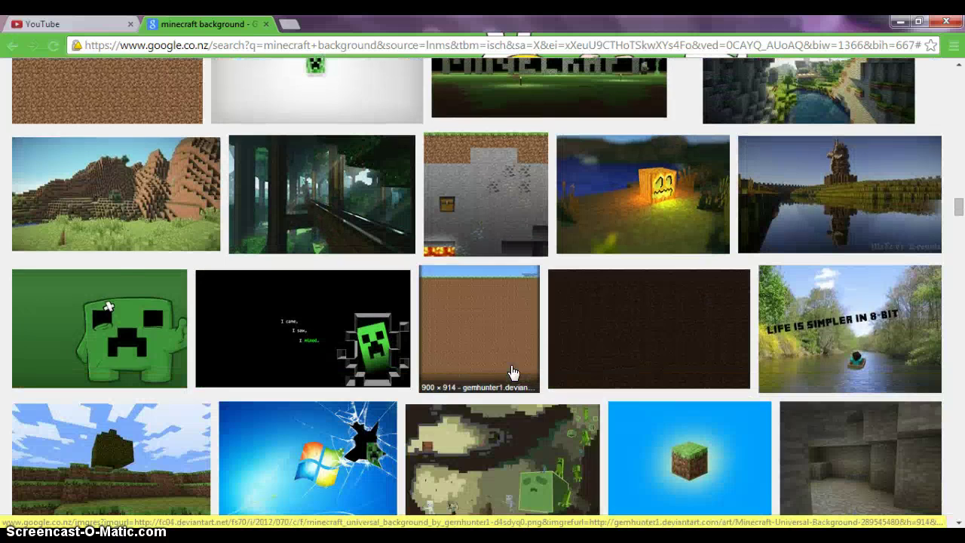
{"action": "left_click", "coordinate": [90, 205]}
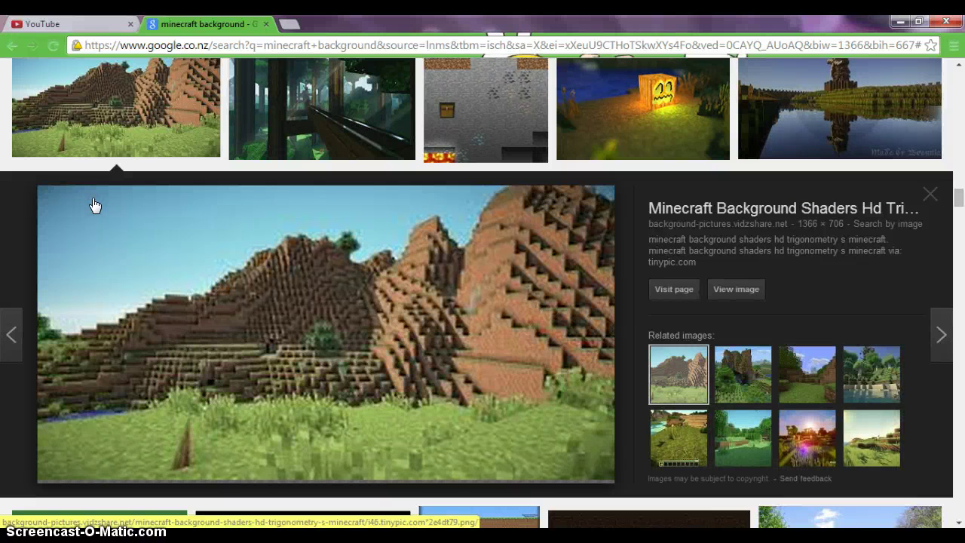
Visit the mountain picture's source page on background-pictures.vidzshare.net and scroll to the image
{"action": "left_click", "coordinate": [140, 277]}
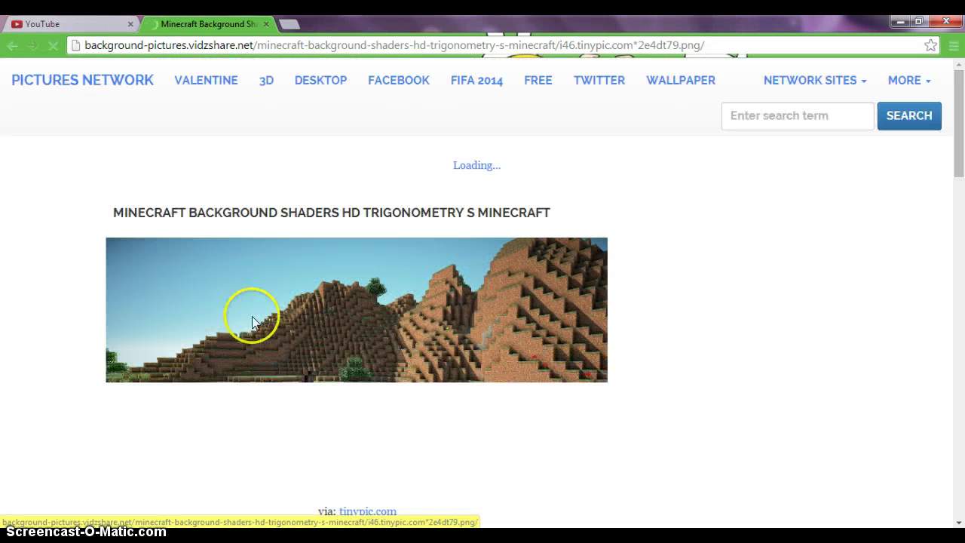
{"action": "scroll", "coordinate": [332, 353], "scroll_direction": "down", "scroll_amount": 3}
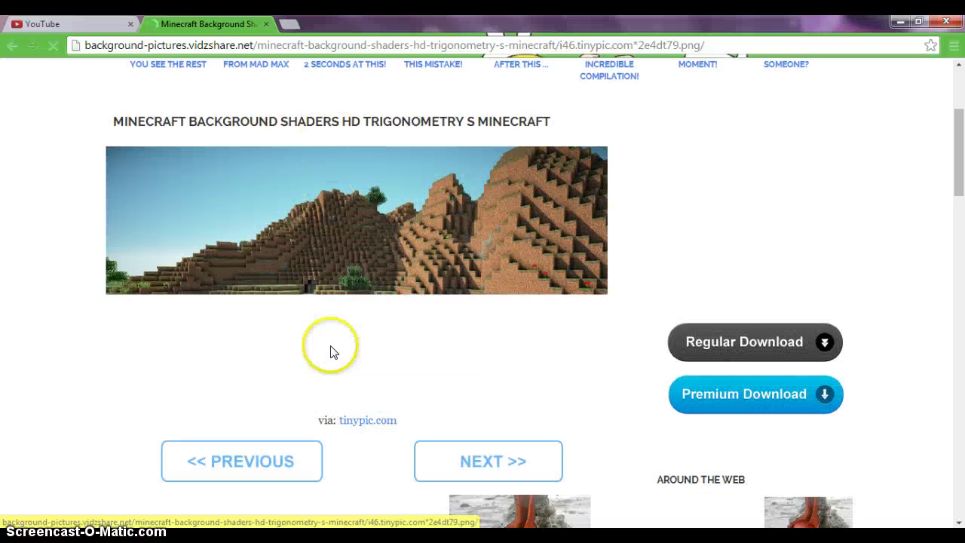
{"action": "scroll", "coordinate": [335, 343], "scroll_direction": "down", "scroll_amount": 2}
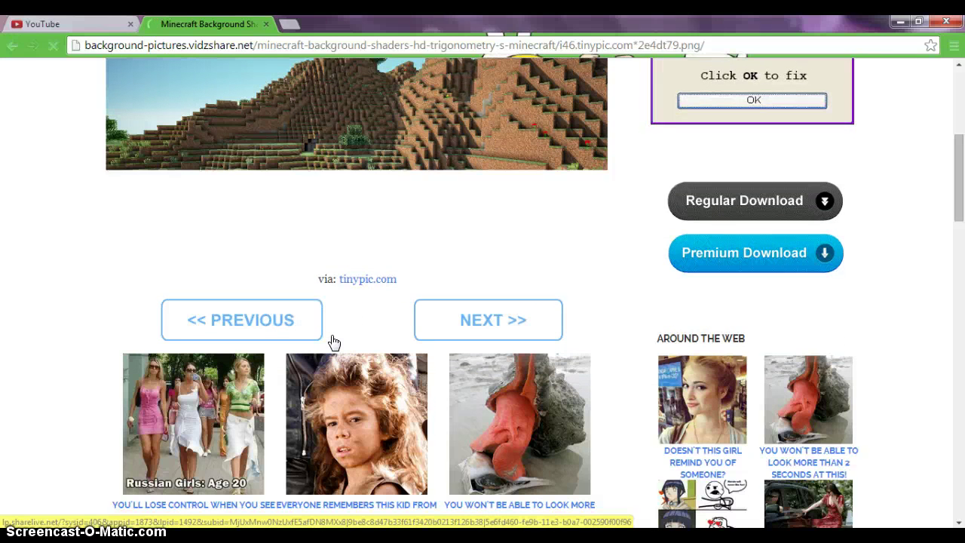
{"action": "scroll", "coordinate": [334, 343], "scroll_direction": "down", "scroll_amount": 1}
{"action": "scroll", "coordinate": [334, 343], "scroll_direction": "up", "scroll_amount": 2}
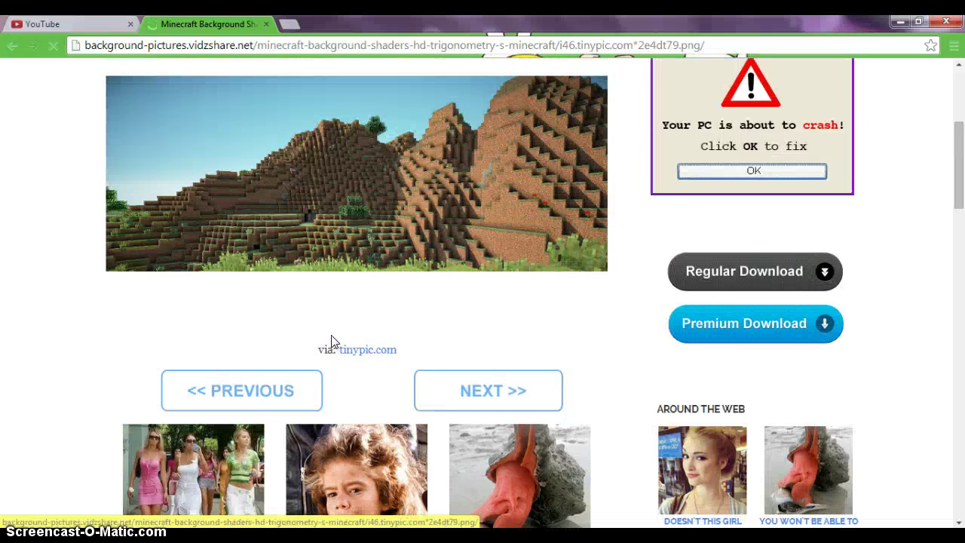
{"action": "scroll", "coordinate": [334, 343], "scroll_direction": "down", "scroll_amount": 4}
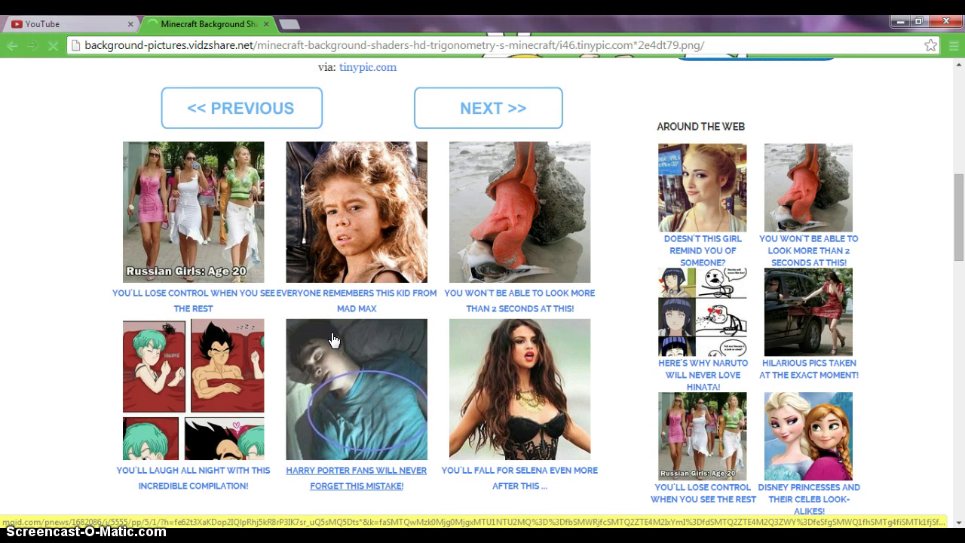
{"action": "scroll", "coordinate": [334, 341], "scroll_direction": "up", "scroll_amount": 4}
{"action": "scroll", "coordinate": [329, 326], "scroll_direction": "down", "scroll_amount": 1}
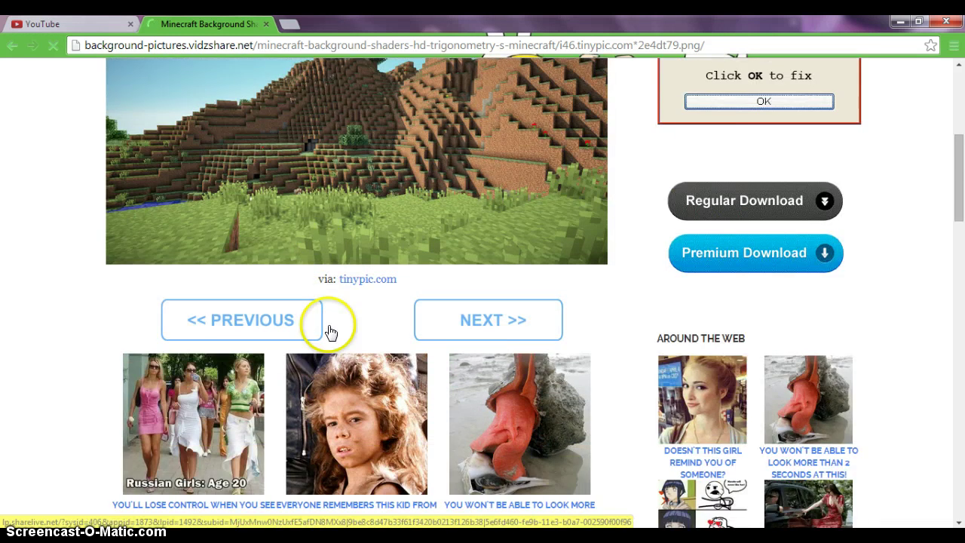
{"action": "scroll", "coordinate": [329, 325], "scroll_direction": "up", "scroll_amount": 3}
Save the mountain picture as 2e4dt79.png into the personal folder under Documents
{"action": "right_click", "coordinate": [327, 326]}
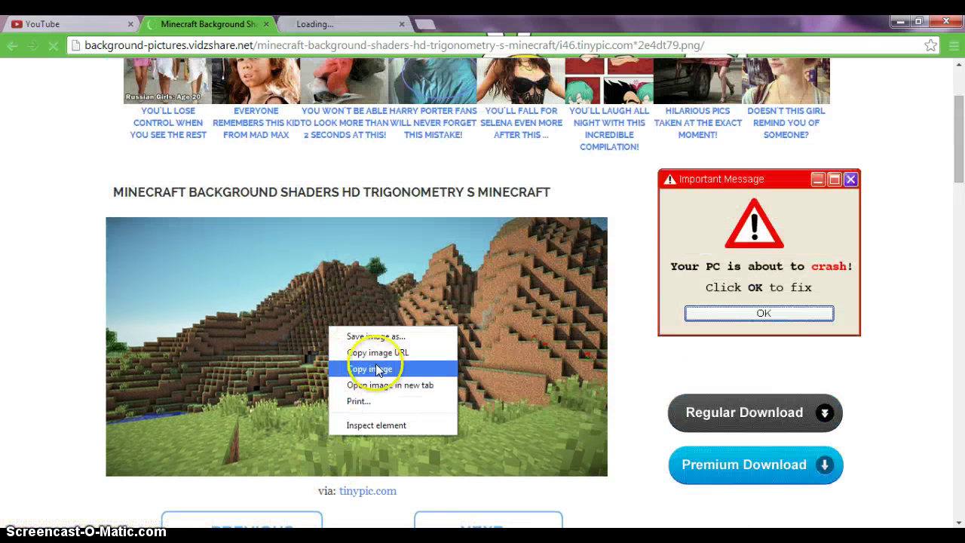
{"action": "left_click", "coordinate": [349, 335]}
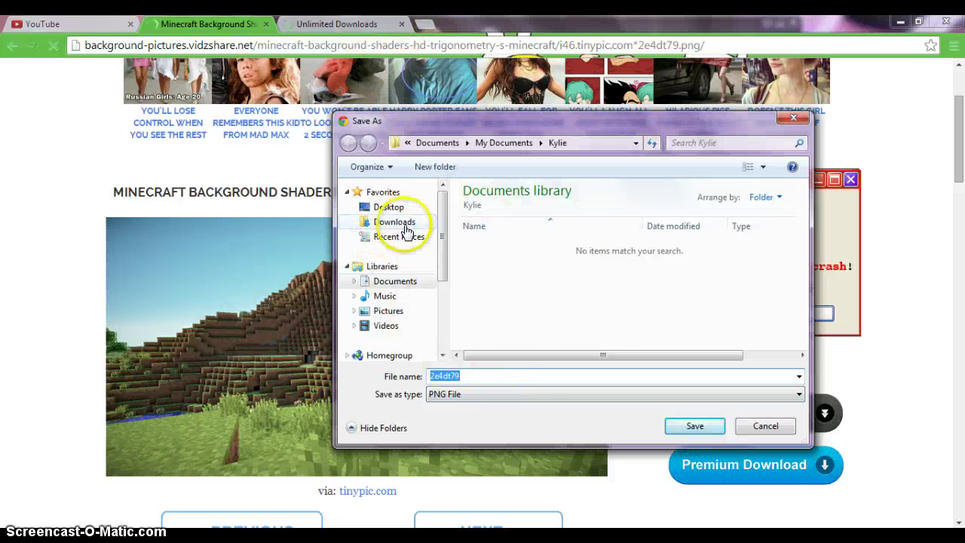
{"action": "left_click", "coordinate": [389, 285]}
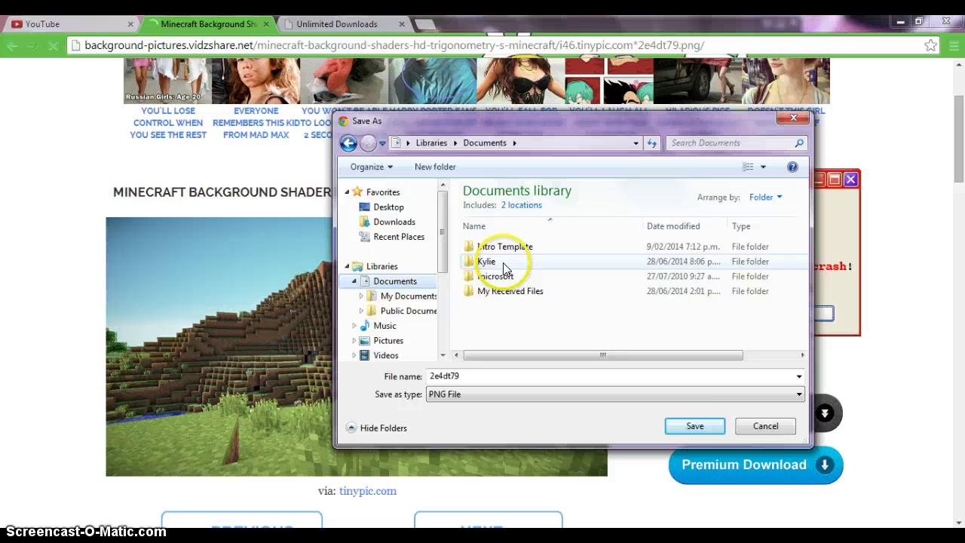
{"action": "double_click", "coordinate": [498, 262]}
{"action": "left_click", "coordinate": [695, 426]}
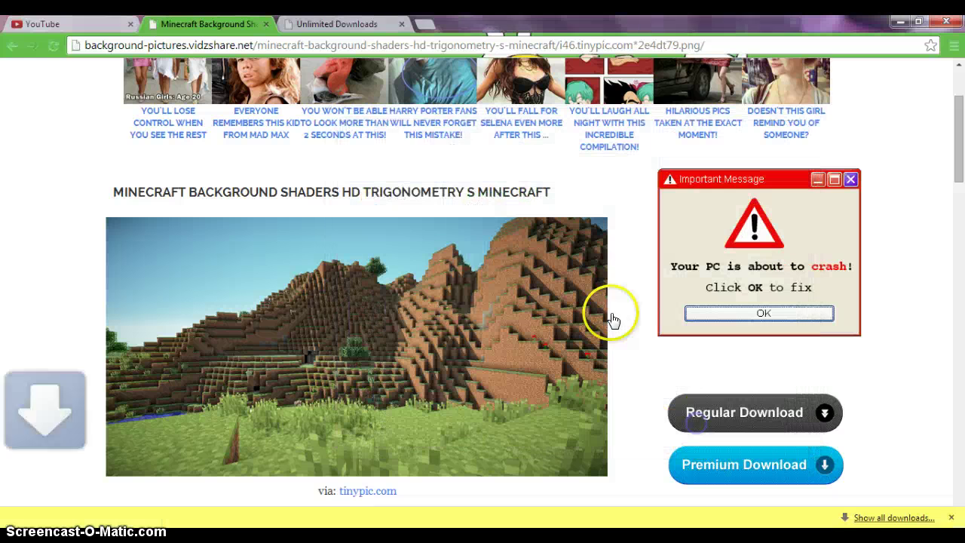
Close the downloads tab, the download notice and the picture's page, returning to YouTube
{"action": "left_click", "coordinate": [401, 24]}
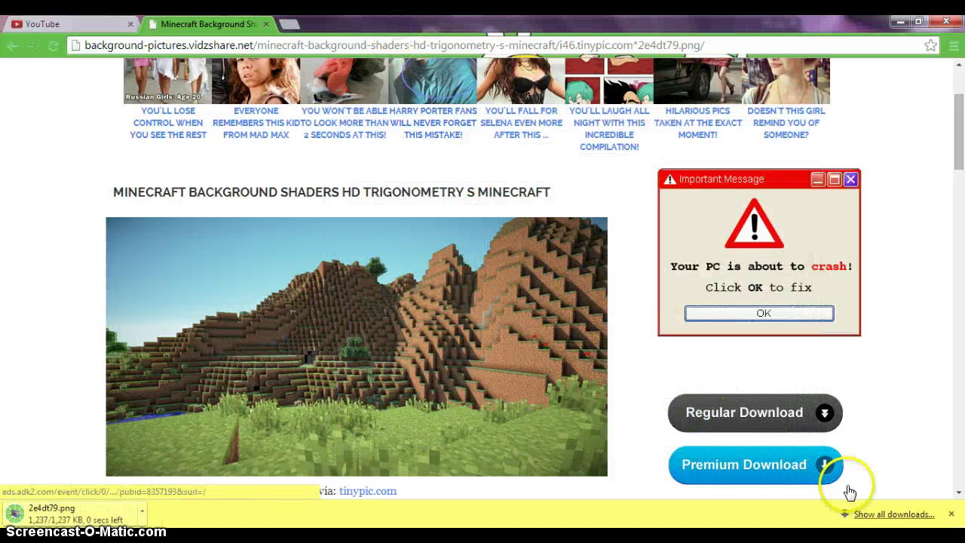
{"action": "left_click", "coordinate": [951, 513]}
{"action": "scroll", "coordinate": [812, 349], "scroll_direction": "up", "scroll_amount": 2}
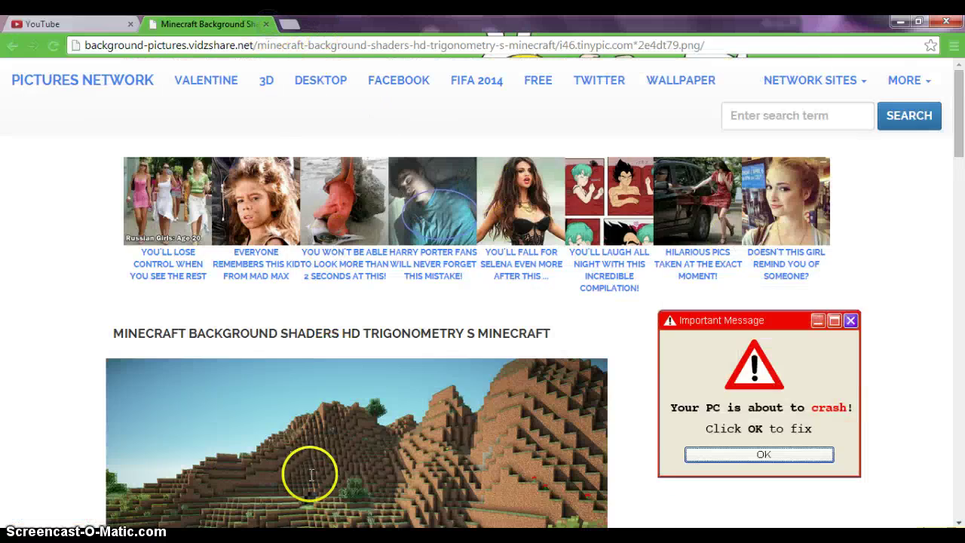
{"action": "key", "text": "ctrl+w"}
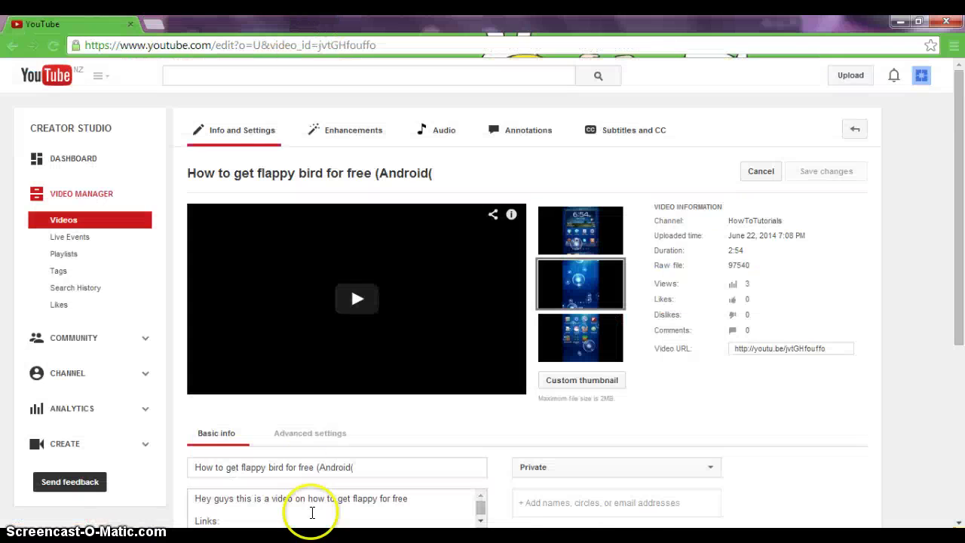
Go to picmonkey.com in a new tab and open 2e4dt79.png in the photo editor
{"action": "left_click", "coordinate": [147, 25]}
{"action": "left_click", "coordinate": [129, 46]}
{"action": "type", "text": "pi"}
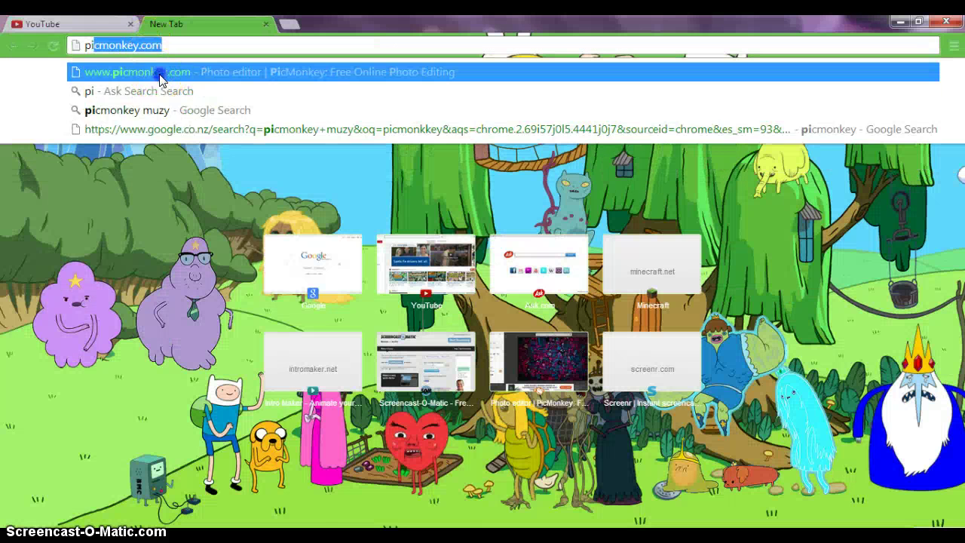
{"action": "left_click", "coordinate": [159, 75]}
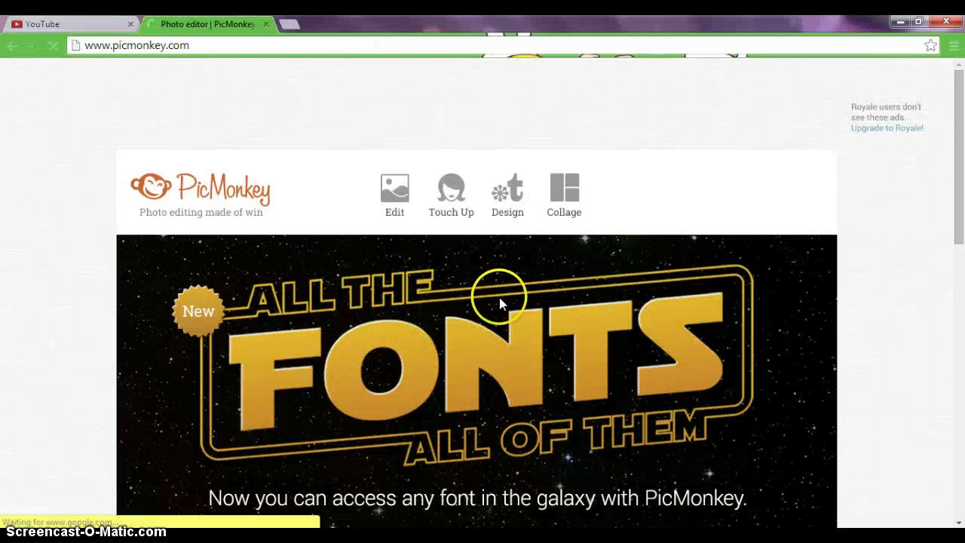
{"action": "left_click", "coordinate": [398, 196]}
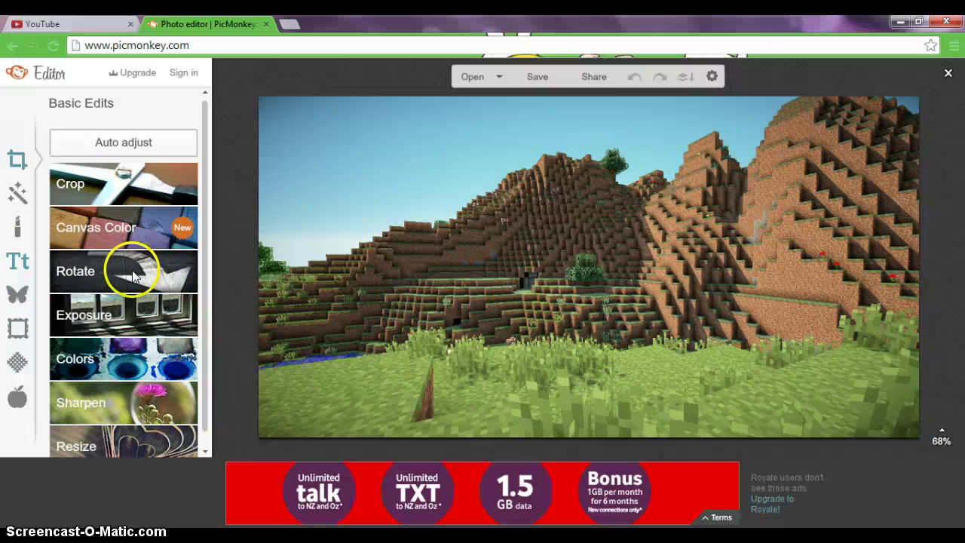
Place a size-44 Mossy-font text box at the centre of the mountain picture, ready for typing
{"action": "left_click", "coordinate": [25, 262]}
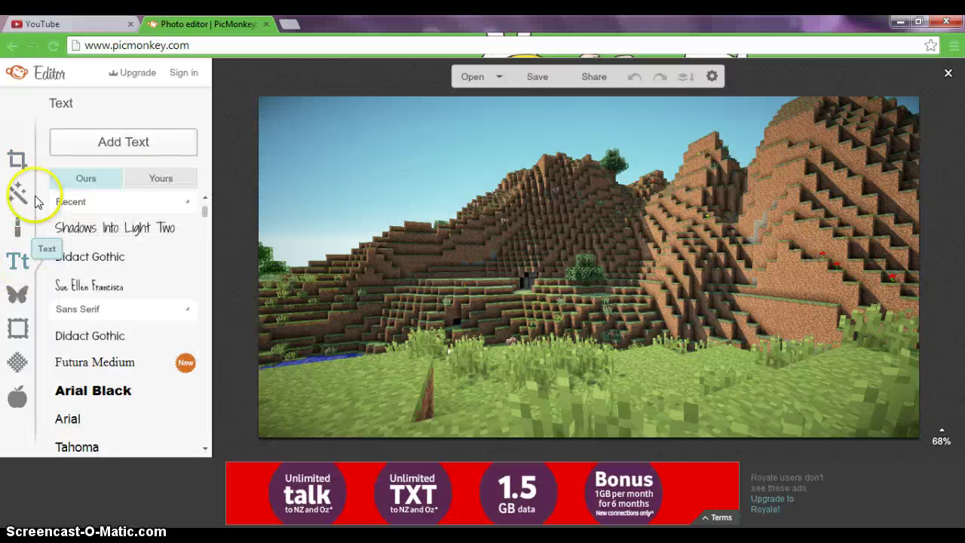
{"action": "scroll", "coordinate": [129, 302], "scroll_direction": "down", "scroll_amount": 1}
{"action": "scroll", "coordinate": [132, 306], "scroll_direction": "down", "scroll_amount": 1}
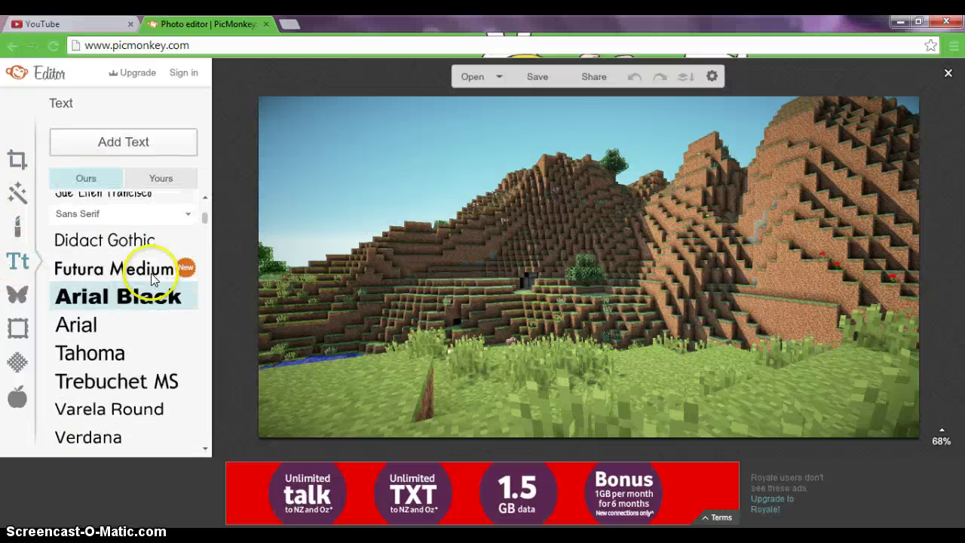
{"action": "mouse_move", "coordinate": [204, 215]}
{"action": "left_mouse_down"}
{"action": "mouse_move", "coordinate": [213, 260]}
{"action": "mouse_move", "coordinate": [201, 255]}
{"action": "mouse_move", "coordinate": [215, 283]}
{"action": "left_mouse_up"}
{"action": "left_click", "coordinate": [146, 224]}
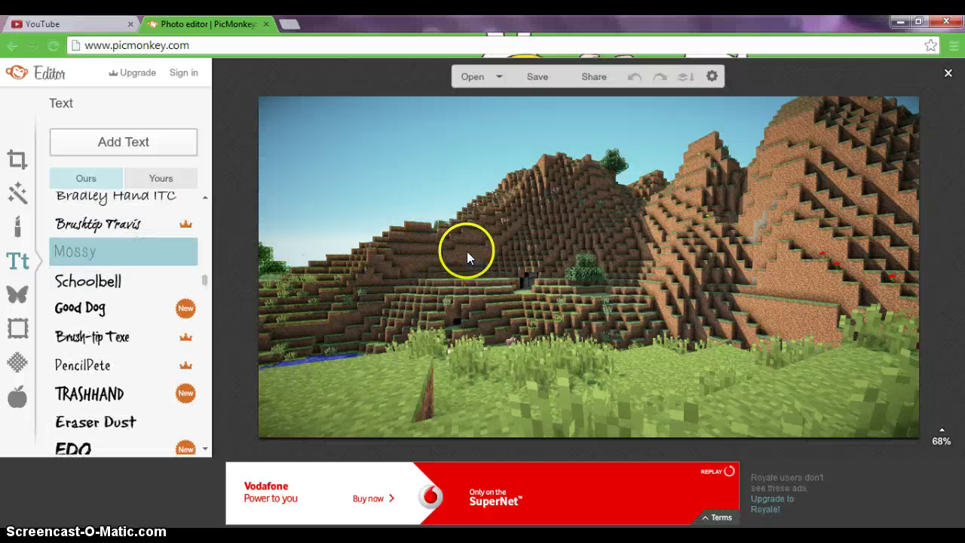
{"action": "left_click", "coordinate": [134, 145]}
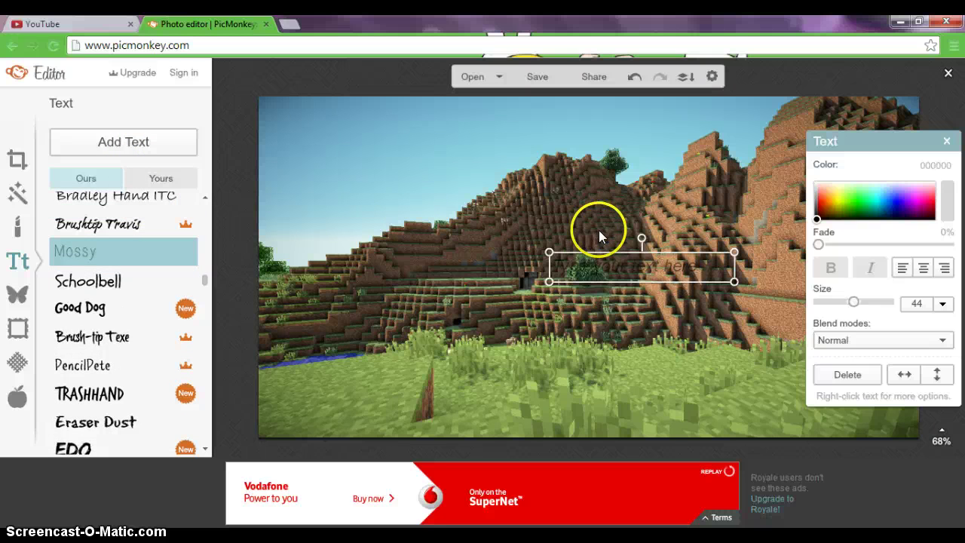
{"action": "left_click", "coordinate": [610, 271]}
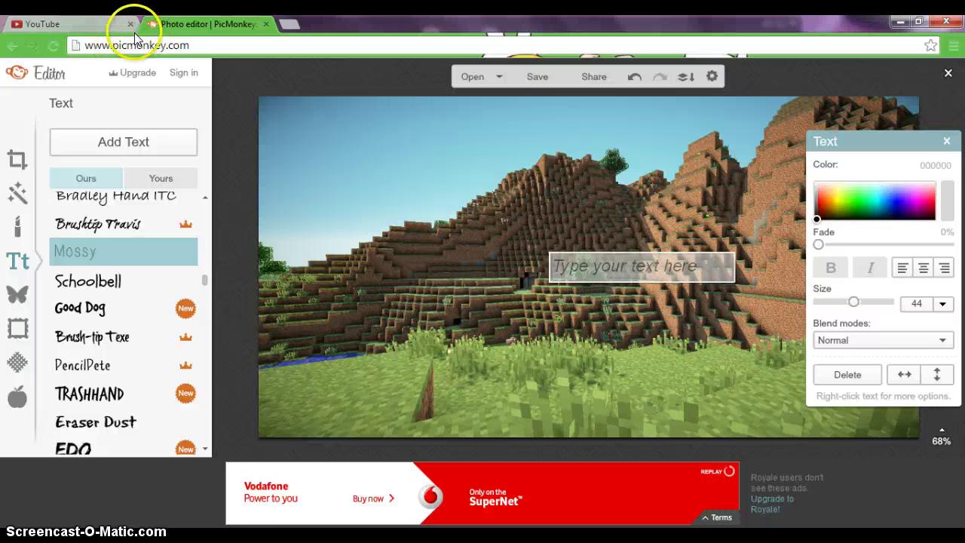
{"action": "left_click", "coordinate": [371, 480]}
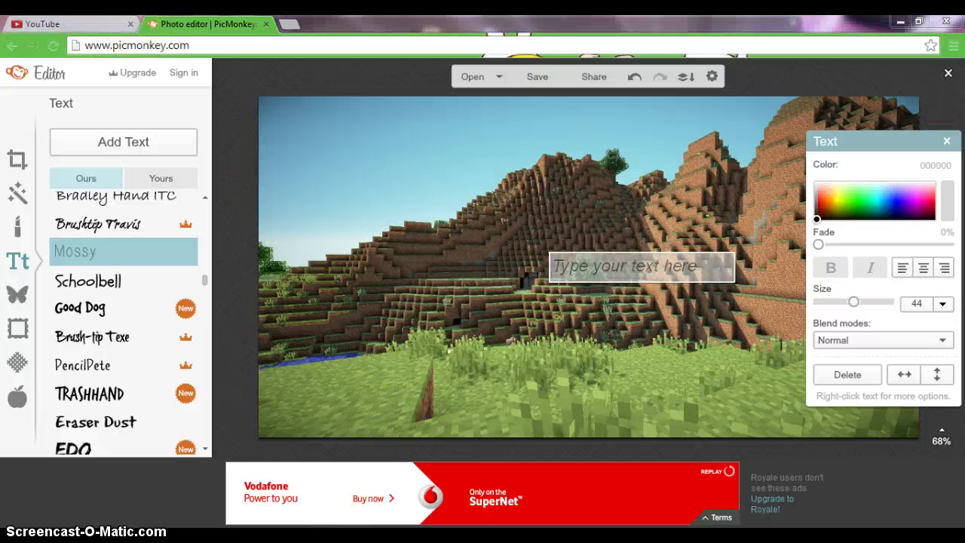